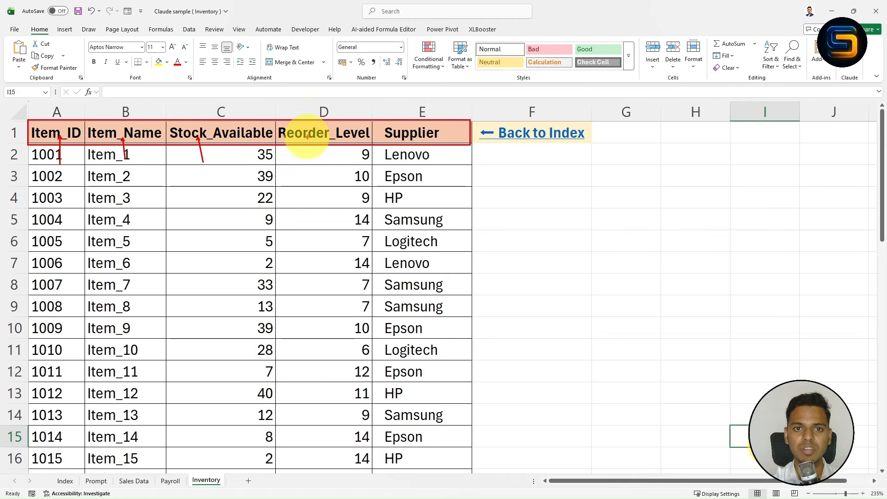
Step: Examine the Item_ID, Item_Name, Stock_Available, Reorder_Level and Supplier columns on the Inventory sheet
left_click_drag(307, 158, 308, 138)
left_click_drag(404, 136, 410, 159)
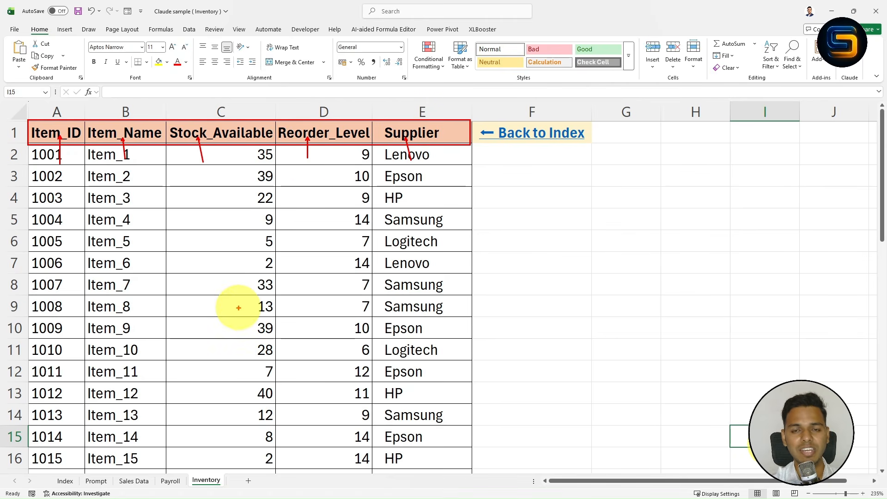
key("Escape")
left_click(243, 226)
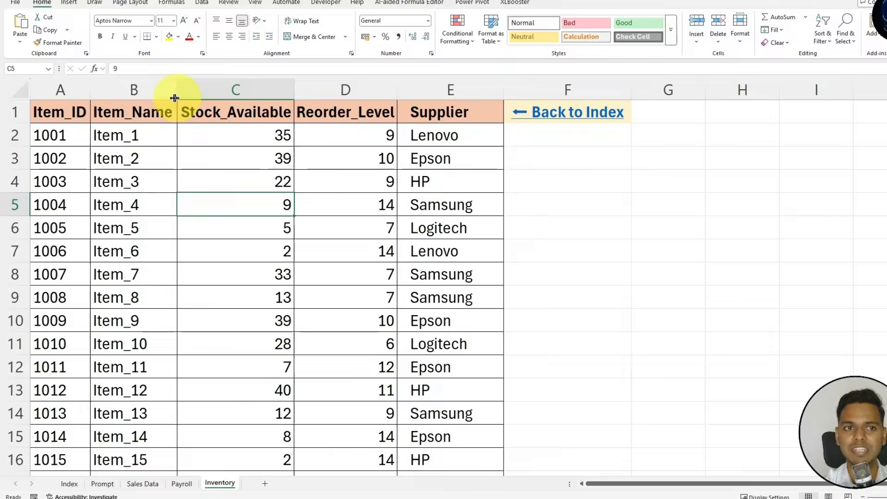
left_click(138, 114)
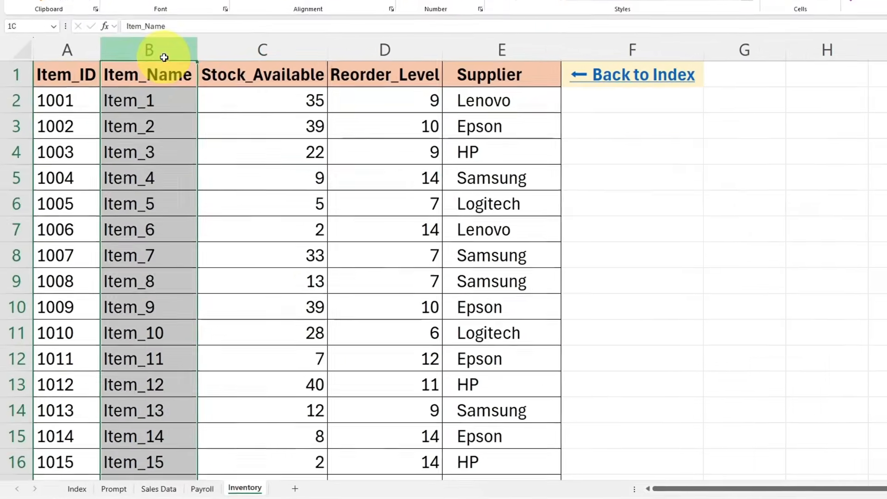
left_click(283, 15)
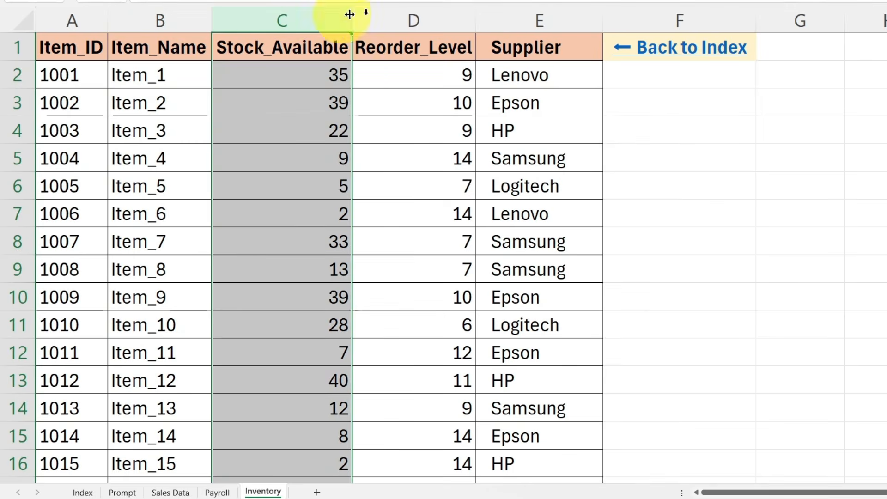
left_click(392, 17)
left_click(536, 19)
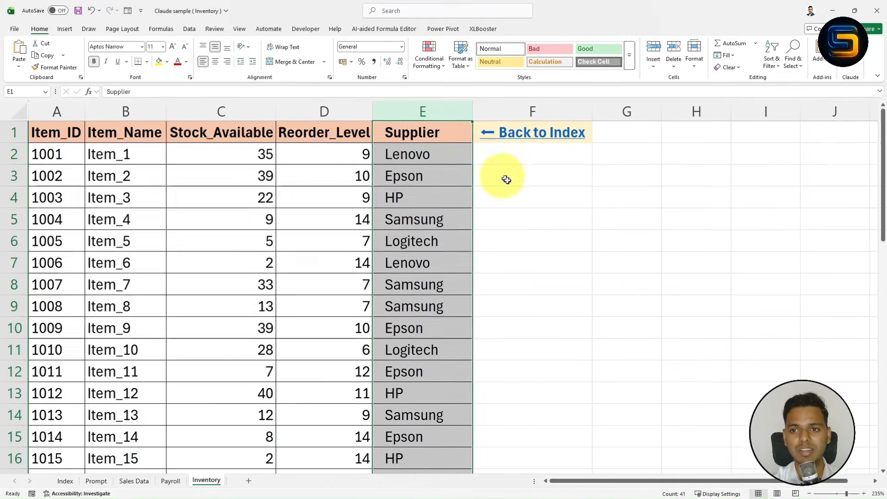
left_click(674, 303)
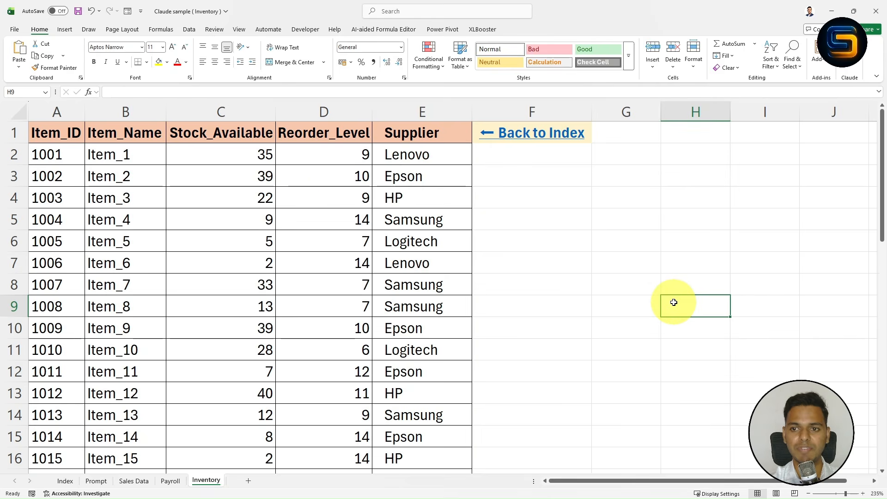
Step: Select cell H10 on the Inventory sheet and save the workbook
left_click(694, 321)
key("ctrl+s")
Step: Compare the available stock with the reorder level for Item_1 in row 2 and check its supplier
key("ctrl+2")
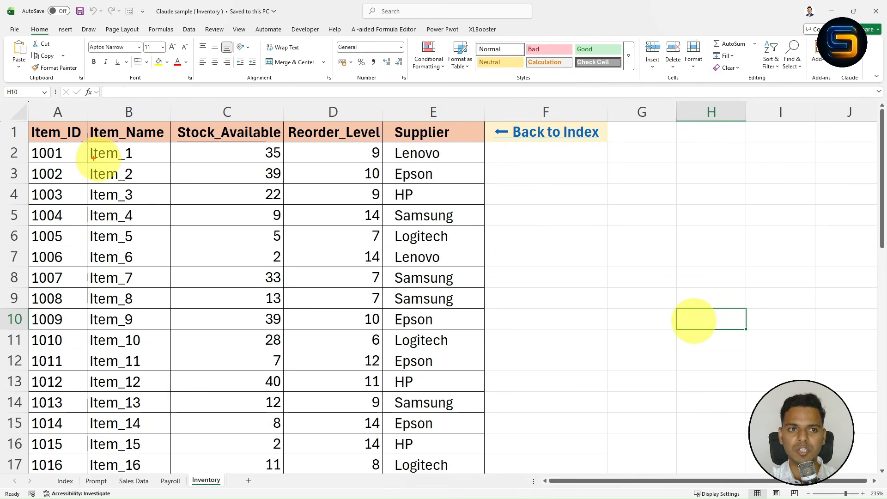
mouse_move(28, 143)
left_mouse_down()
mouse_move(325, 171)
mouse_move(491, 159)
mouse_move(486, 164)
left_mouse_up()
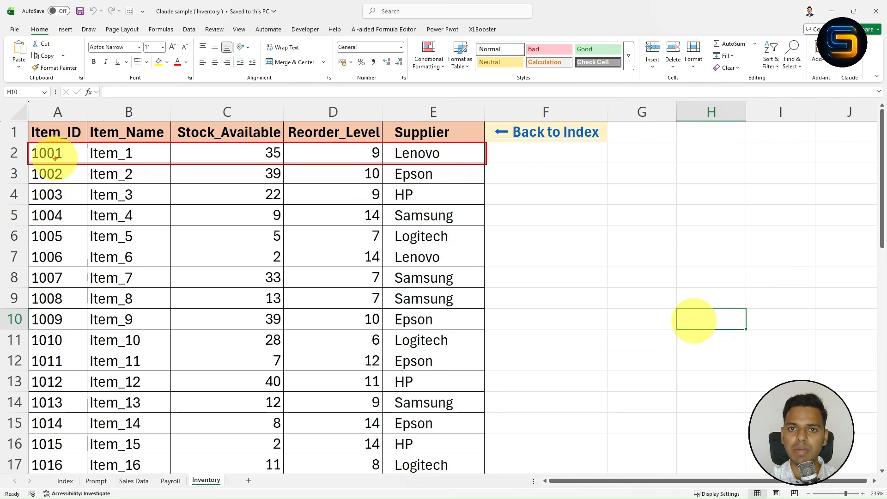
left_click_drag(56, 159, 55, 171)
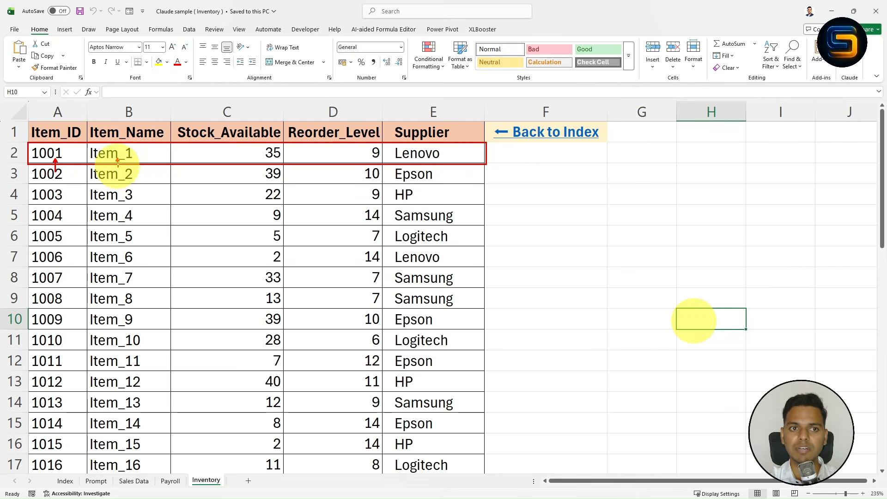
left_click_drag(263, 145, 284, 161)
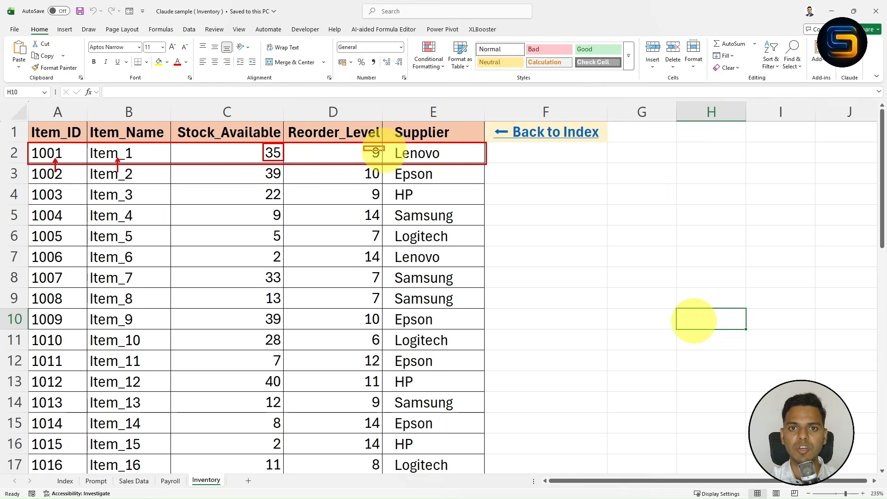
mouse_move(364, 146)
left_mouse_down()
mouse_move(384, 161)
mouse_move(397, 146)
mouse_move(449, 162)
left_mouse_up()
mouse_move(243, 122)
left_mouse_down()
mouse_move(272, 77)
mouse_move(335, 118)
left_mouse_up()
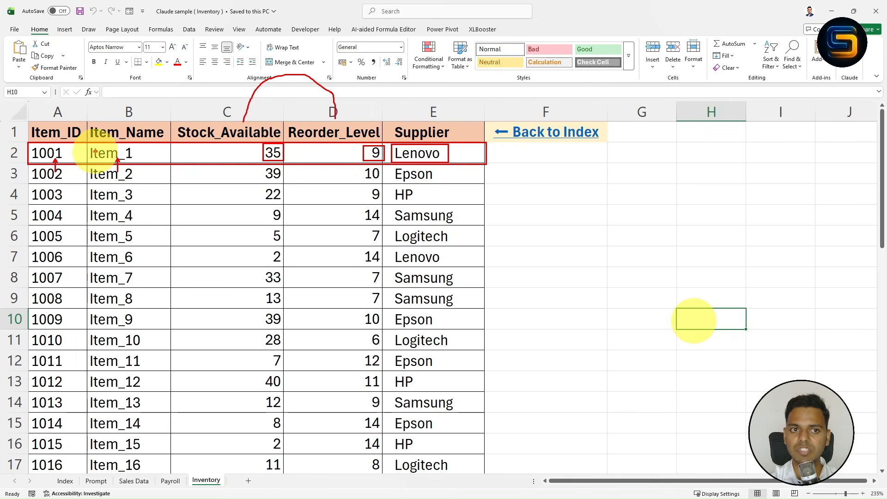
mouse_move(312, 148)
left_mouse_down()
mouse_move(326, 152)
mouse_move(309, 157)
left_mouse_up()
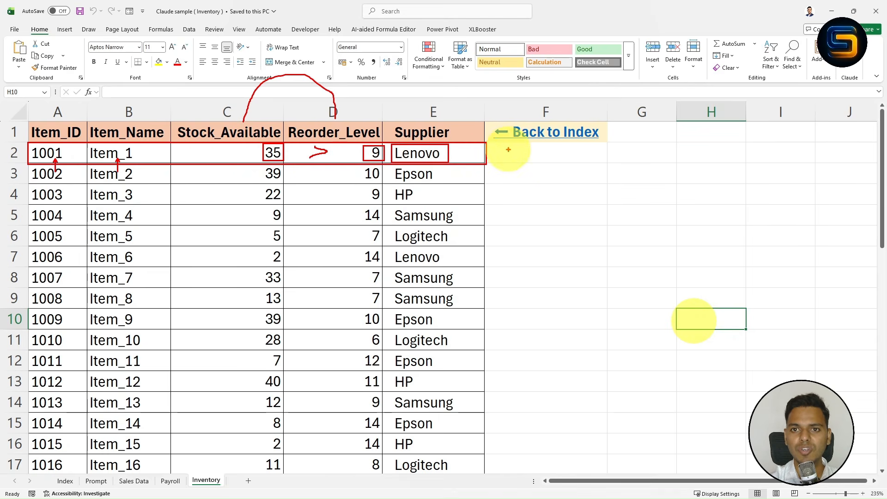
mouse_move(508, 148)
left_mouse_down()
mouse_move(527, 160)
mouse_move(507, 162)
left_mouse_up()
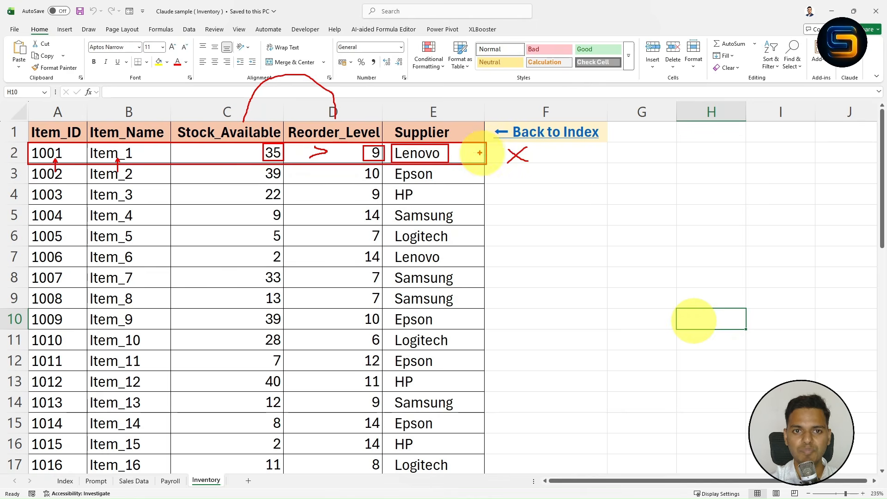
Step: Compare the available stock with the reorder level for Item_4 in row 5 and check its supplier
mouse_move(30, 204)
left_mouse_down()
mouse_move(45, 213)
mouse_move(409, 221)
mouse_move(451, 214)
mouse_move(478, 224)
left_mouse_up()
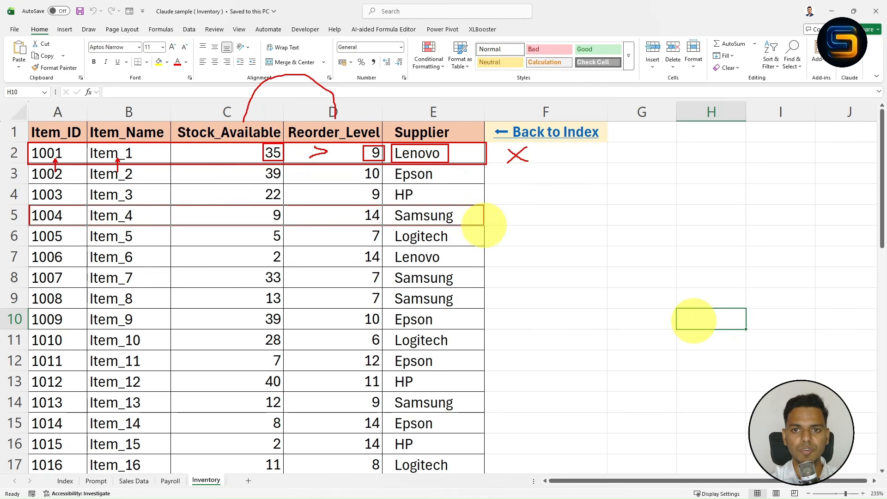
mouse_move(64, 217)
left_mouse_down()
mouse_move(79, 246)
mouse_move(67, 220)
left_mouse_up()
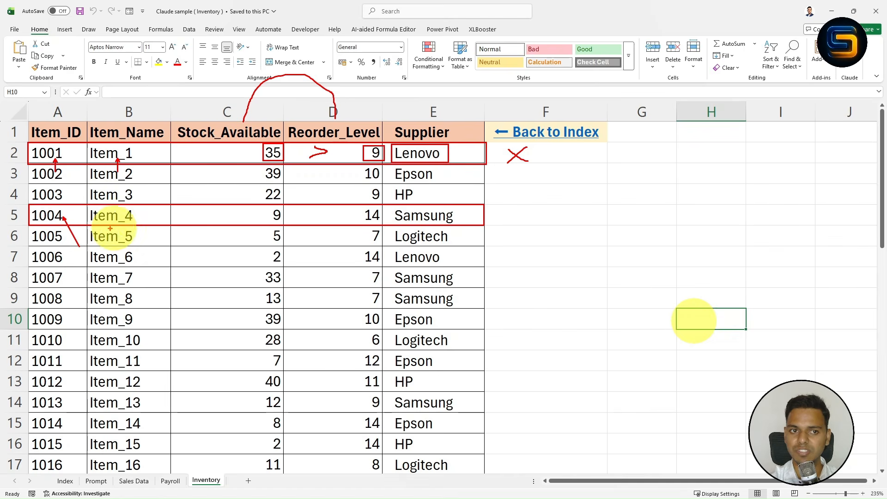
left_click_drag(137, 216, 142, 243)
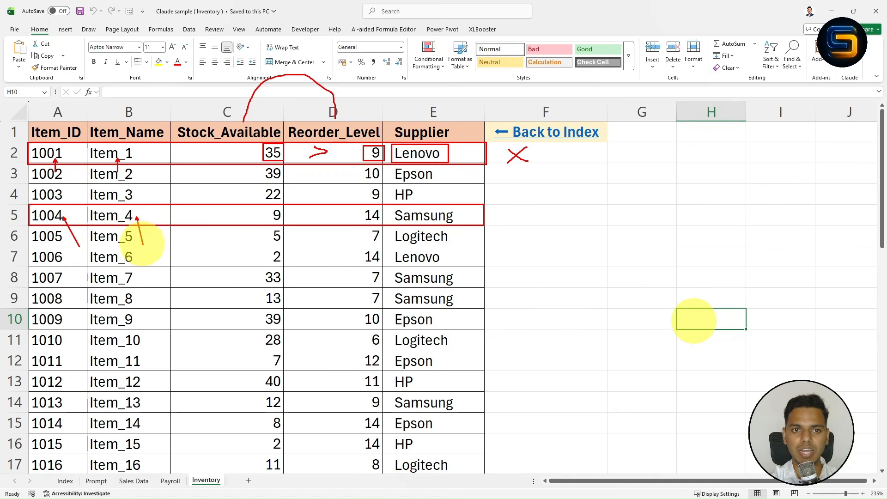
left_click_drag(268, 208, 283, 220)
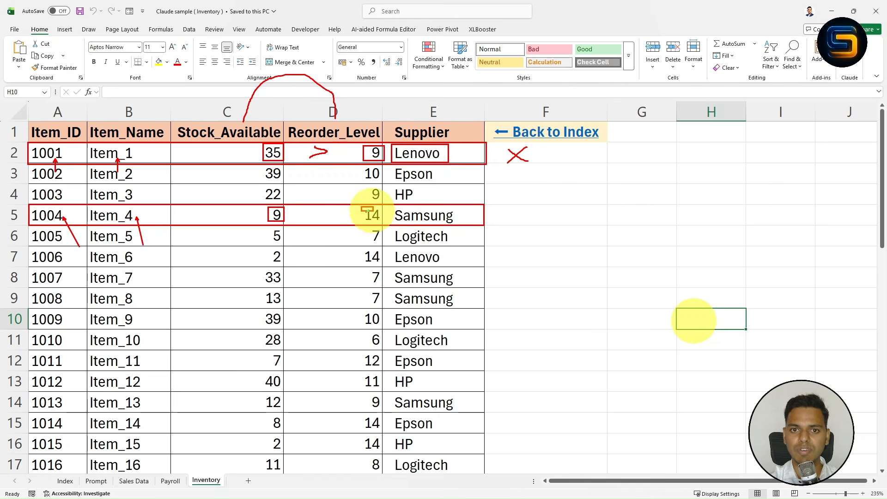
mouse_move(361, 206)
left_mouse_down()
mouse_move(379, 224)
mouse_move(468, 216)
mouse_move(468, 224)
left_mouse_up()
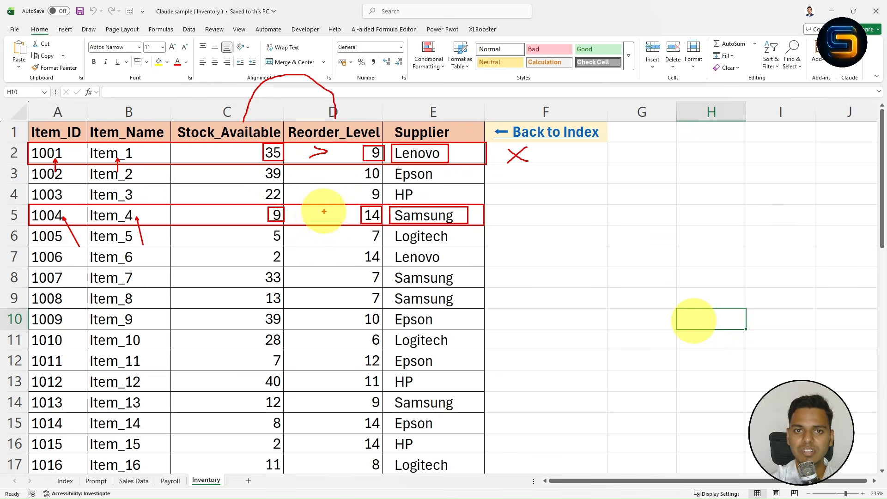
mouse_move(329, 208)
left_mouse_down()
mouse_move(316, 217)
mouse_move(329, 222)
left_mouse_up()
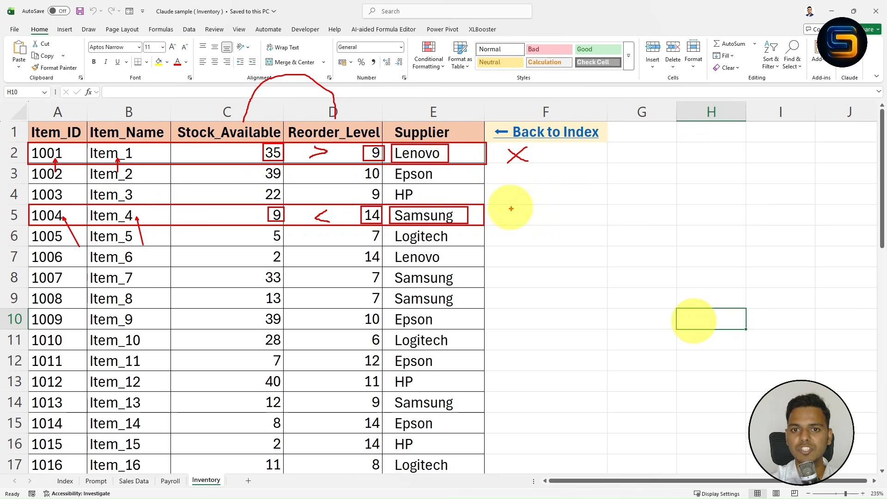
mouse_move(521, 214)
left_mouse_down()
mouse_move(470, 215)
mouse_move(485, 222)
left_mouse_up()
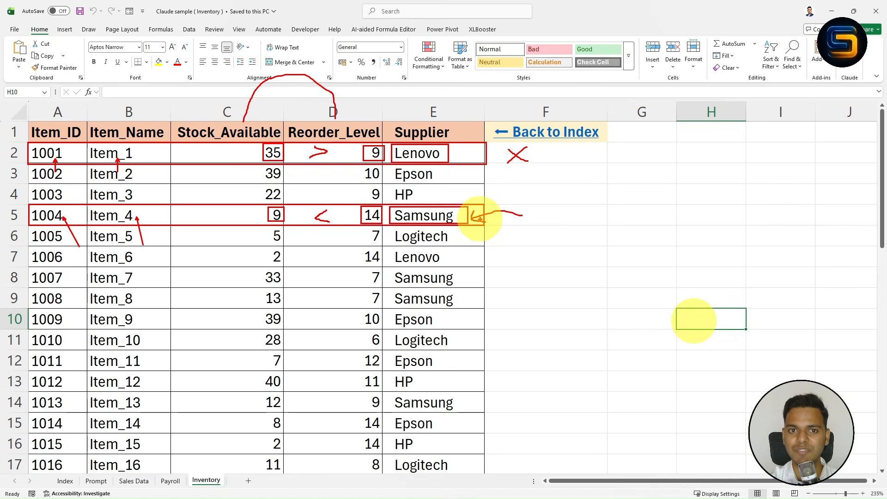
key("Escape")
left_click(124, 112)
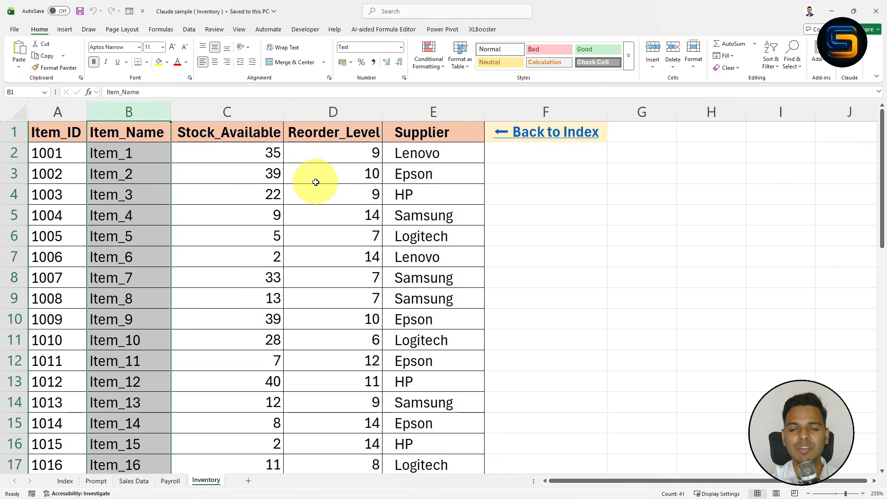
left_click(516, 239)
left_click_drag(79, 114, 159, 109)
left_click(146, 111)
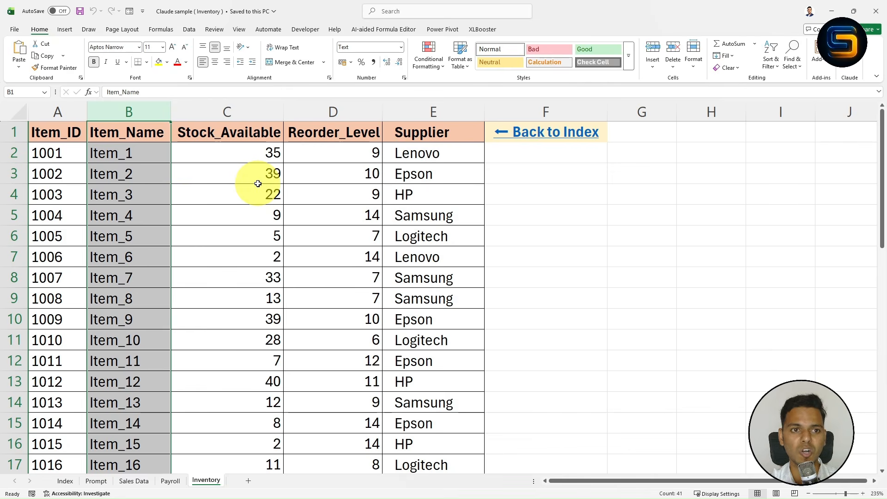
left_click(532, 238)
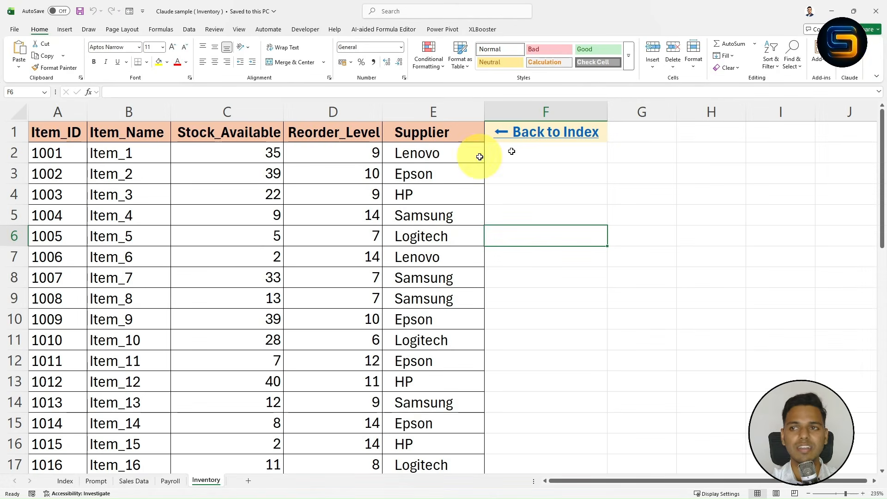
Step: Open the Claude add-in pane and go to the Prompt sheet
left_click(850, 57)
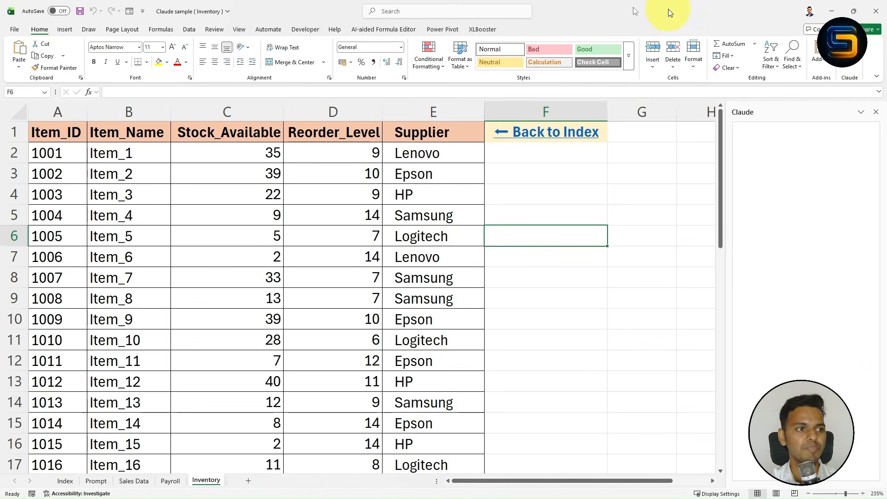
left_click(647, 423)
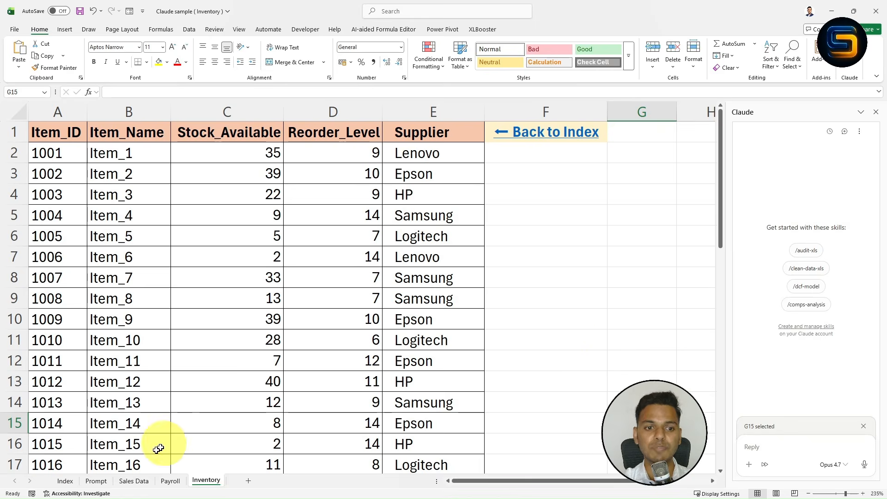
left_click(96, 481)
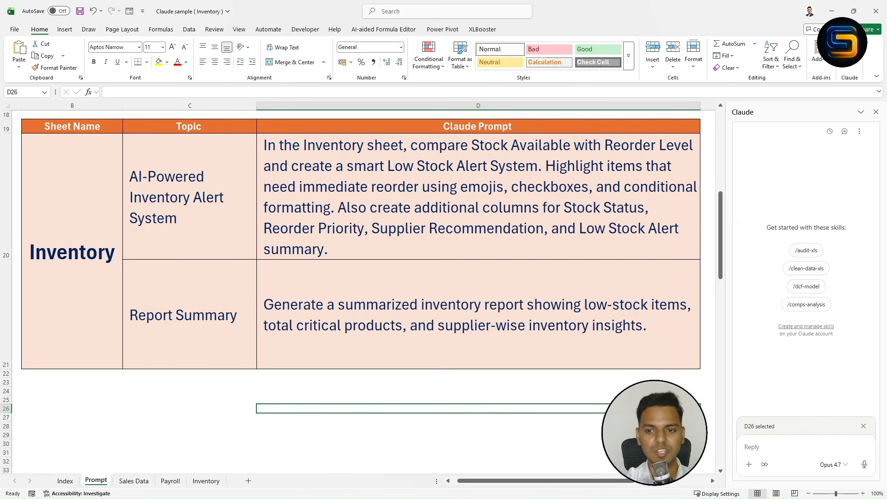
Step: Read the Claude prompt for the AI-Powered Inventory Alert System topic, including its requested highlighting and additional columns
mouse_move(125, 166)
left_mouse_down()
mouse_move(237, 214)
mouse_move(248, 240)
left_mouse_up()
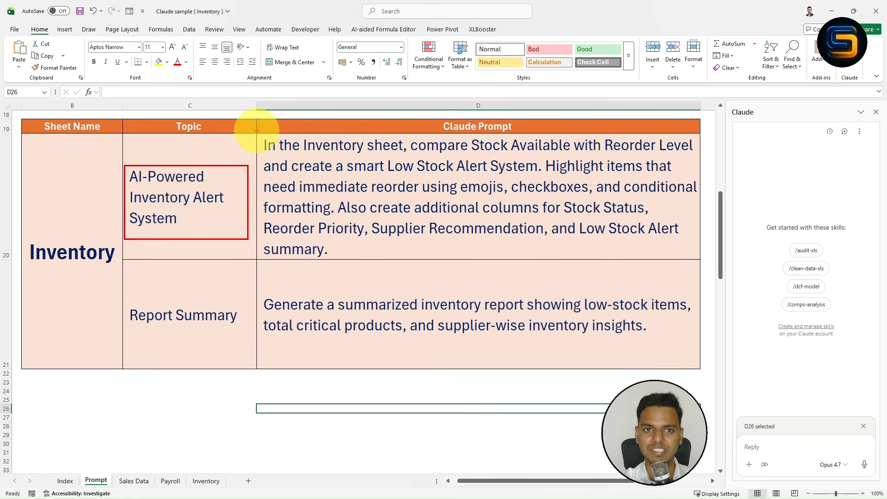
mouse_move(256, 135)
left_mouse_down()
mouse_move(511, 166)
mouse_move(699, 257)
left_mouse_up()
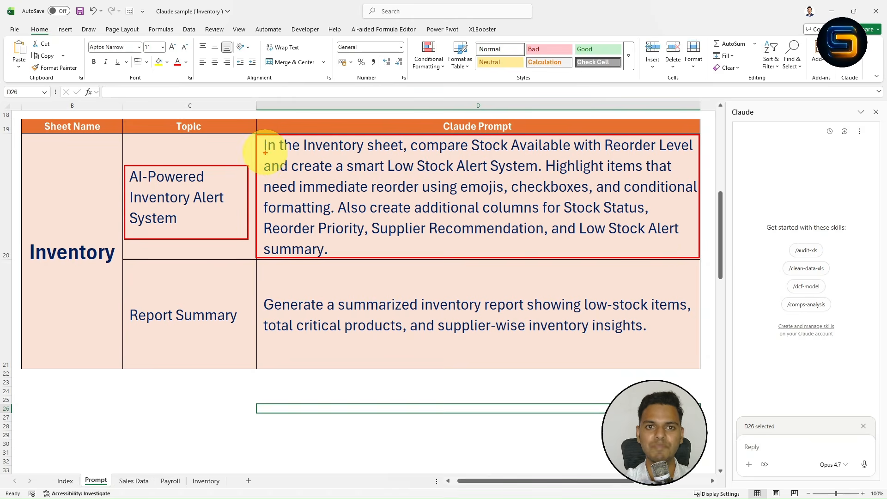
left_click_drag(265, 152, 682, 150)
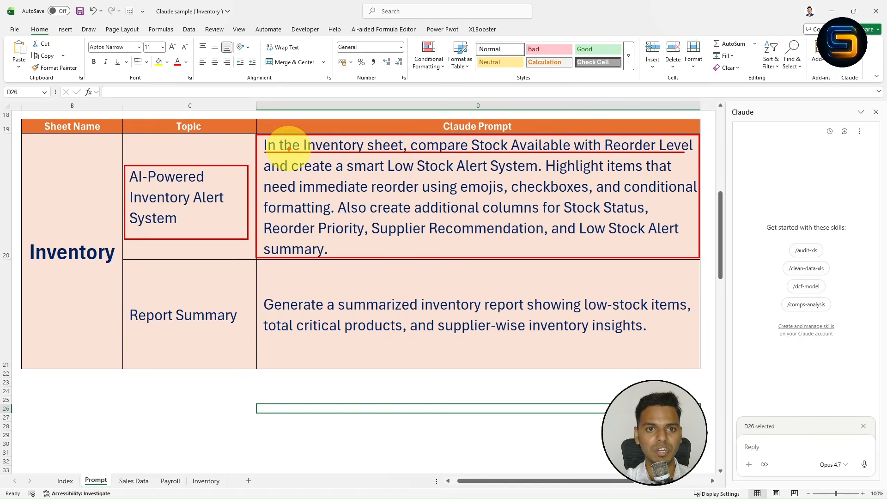
left_click_drag(264, 178, 538, 177)
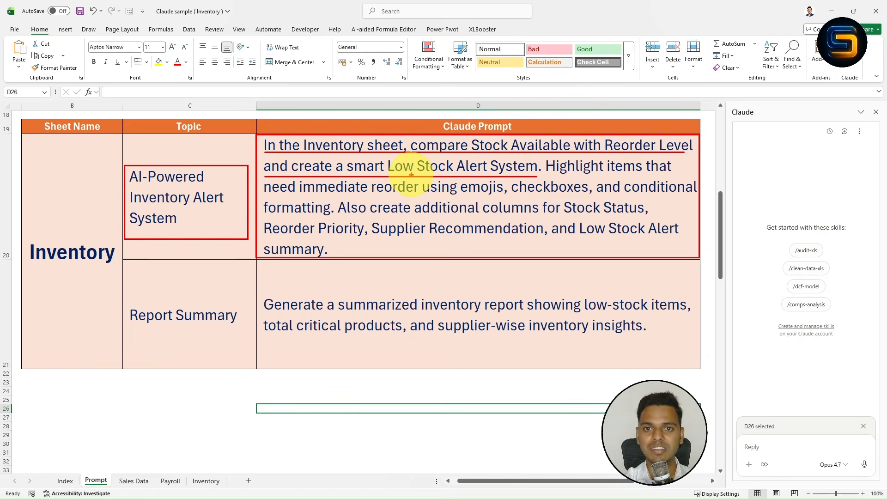
left_click_drag(559, 175, 682, 175)
left_click_drag(266, 201, 697, 194)
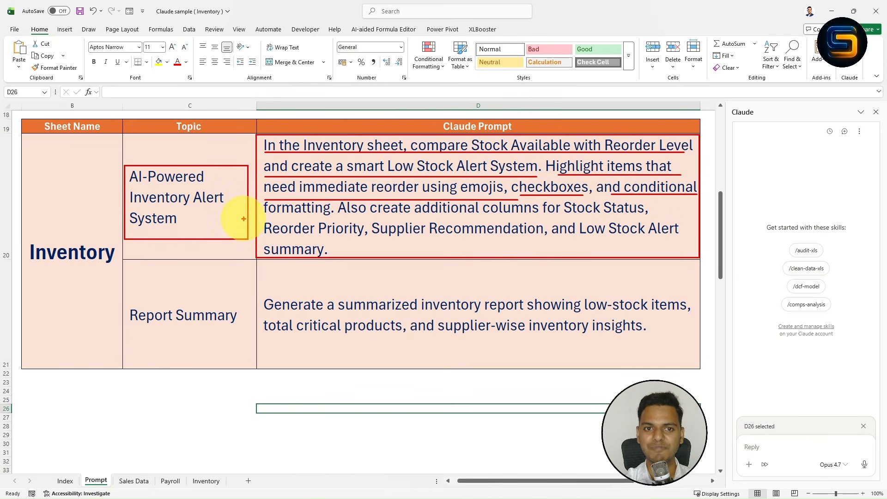
left_click_drag(267, 219, 647, 218)
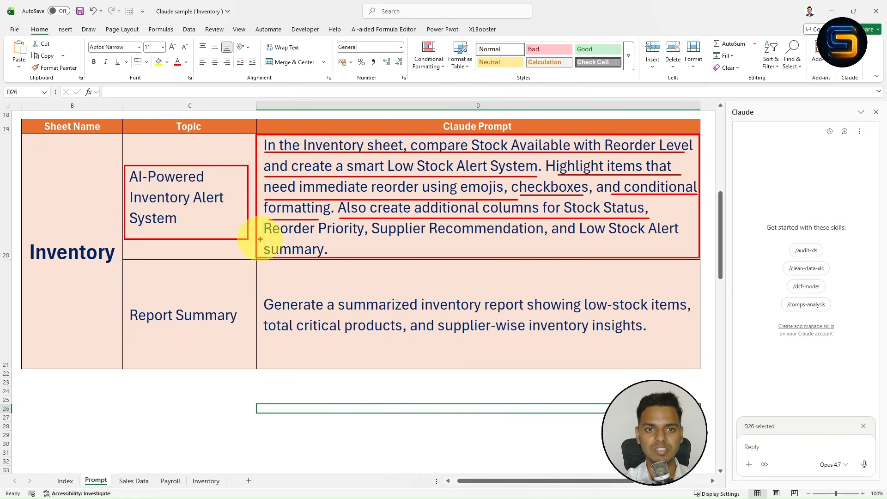
left_click_drag(261, 239, 682, 239)
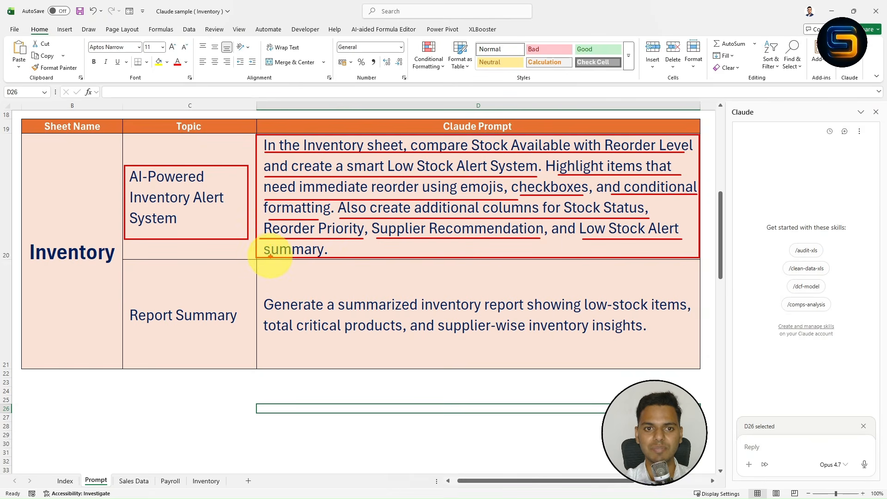
left_click_drag(270, 255, 300, 255)
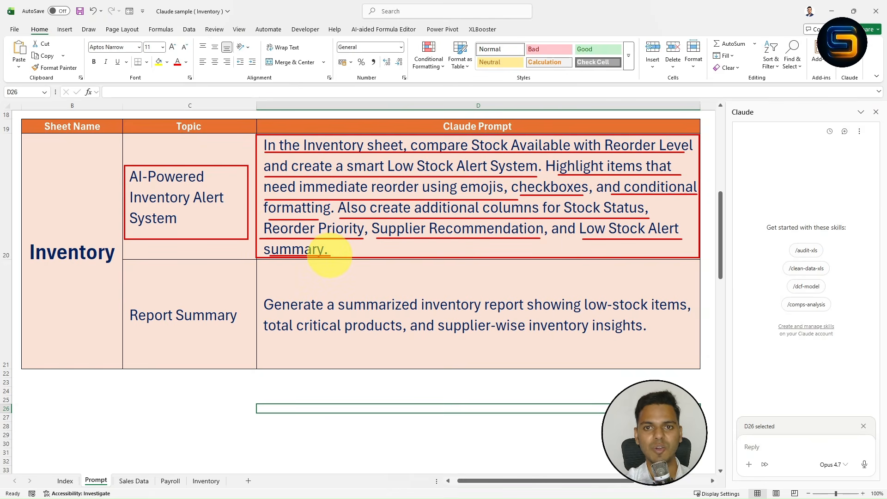
key("Escape")
Step: Copy the full Claude prompt text for the AI-Powered Inventory Alert System from cell D20
left_click(378, 195)
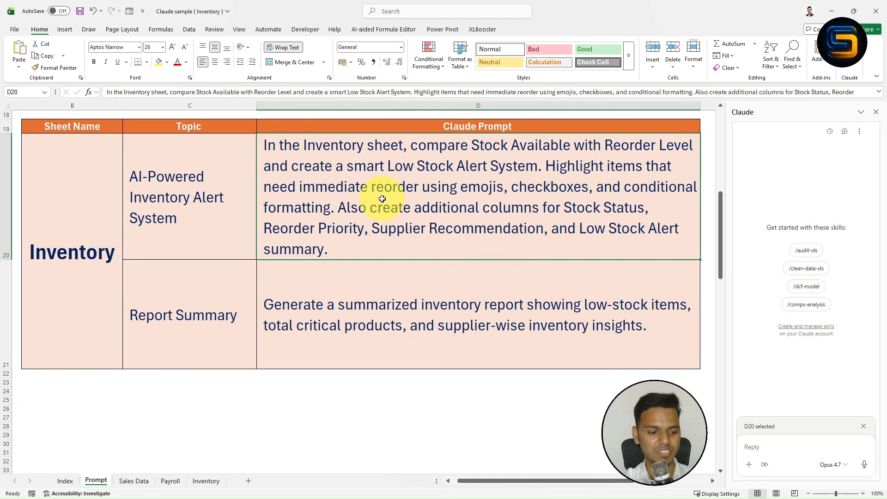
double_click(383, 199)
key("ctrl+a")
key("ctrl+c")
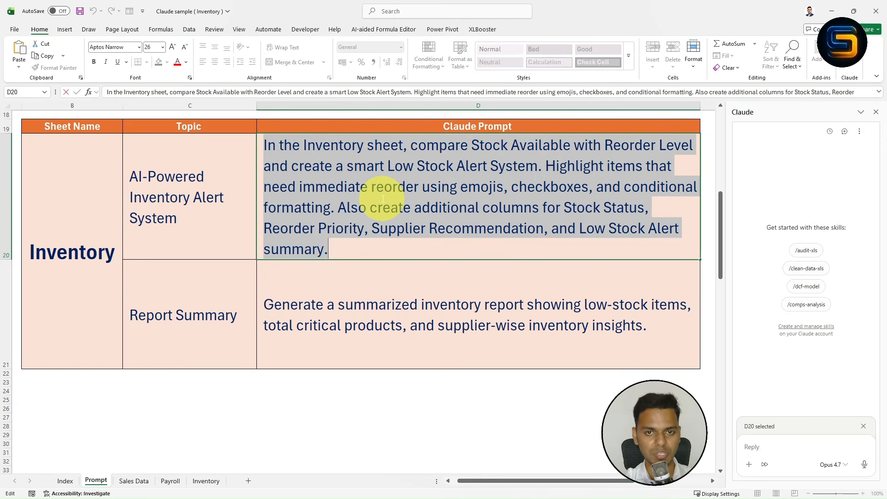
Step: Paste the copied prompt into the Claude message box and submit it with the Inventory sheet open
left_click(751, 446)
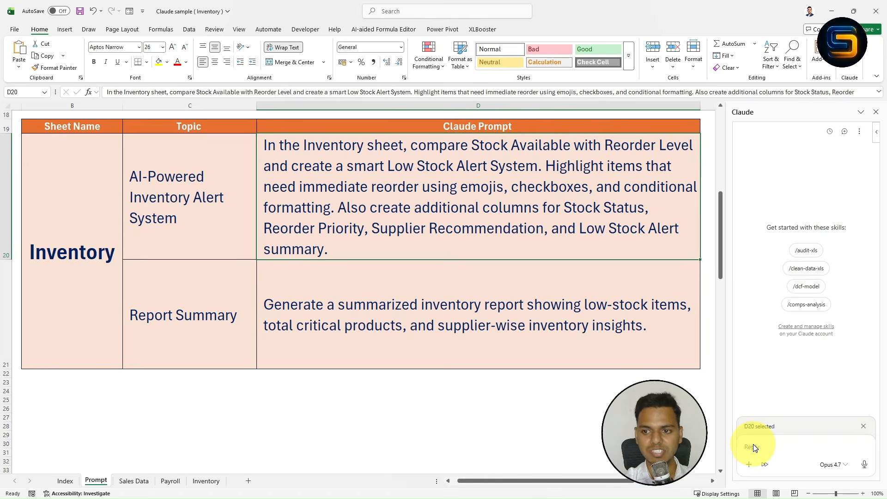
key("ctrl+v")
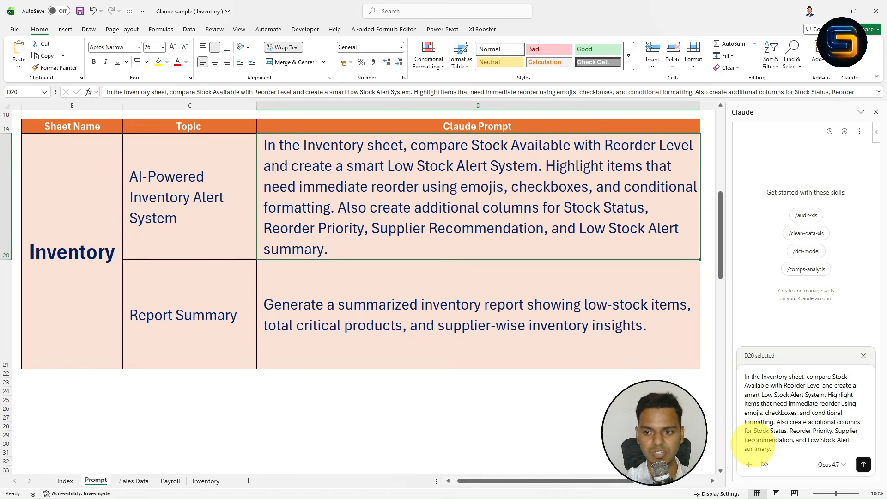
left_click(206, 482)
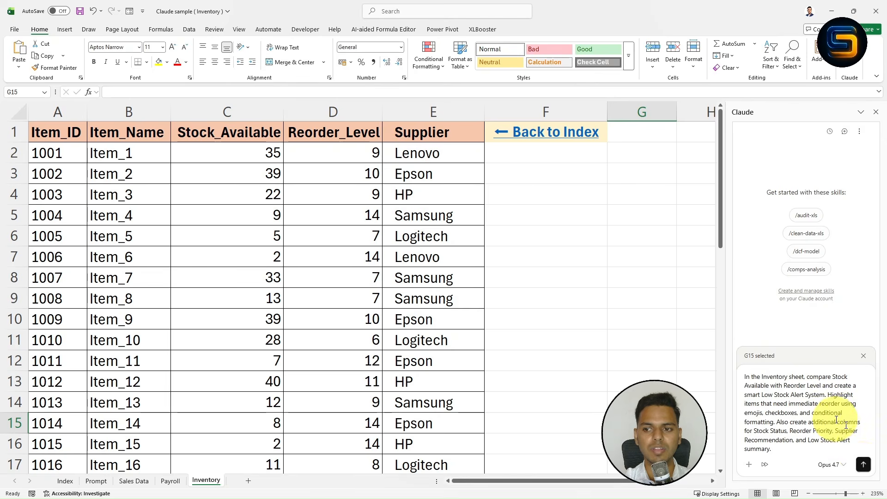
left_click(863, 466)
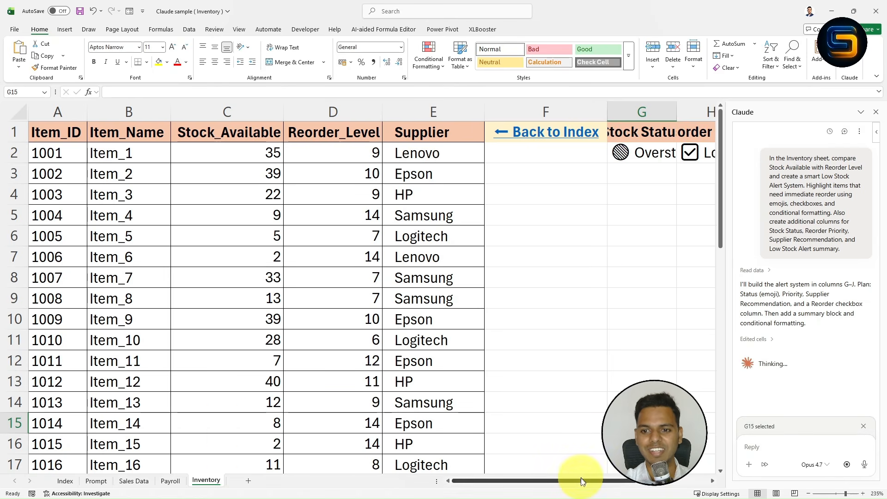
Step: Check the new Stock Status, Reorder Priority, Supplier Recommendation and Reorder Now headers in G1:J1
left_click_drag(586, 484, 684, 479)
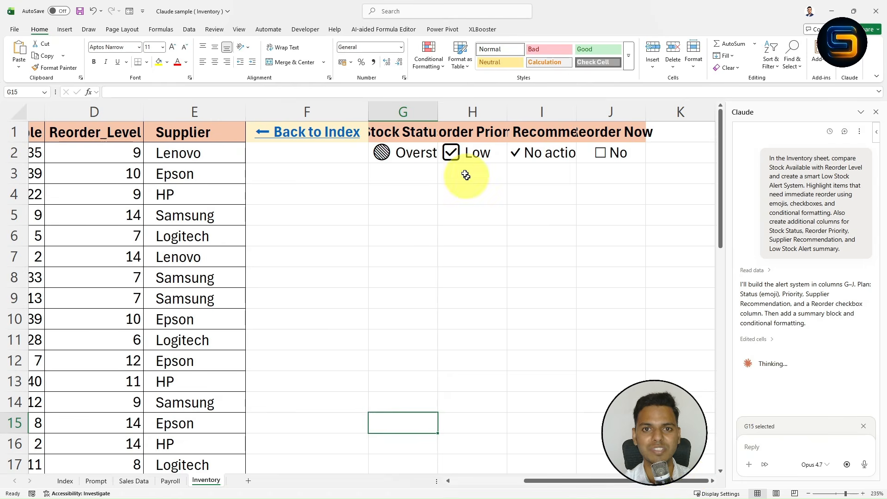
left_click(411, 131)
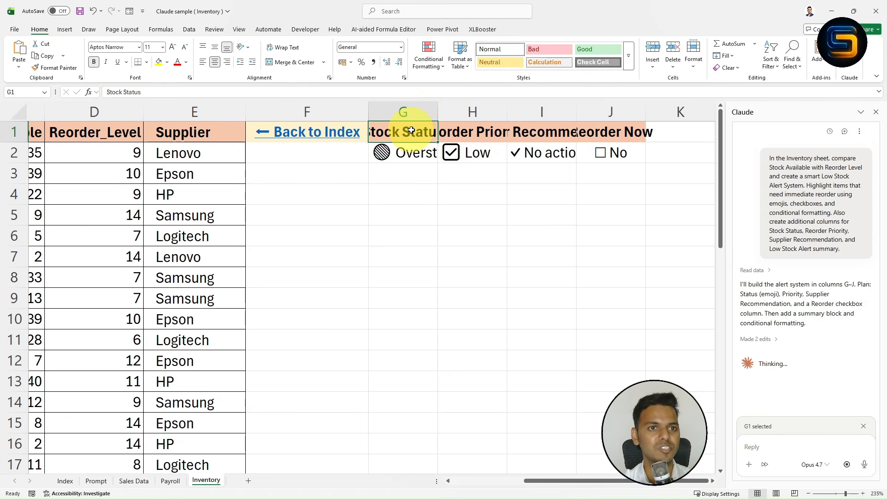
left_click(463, 132)
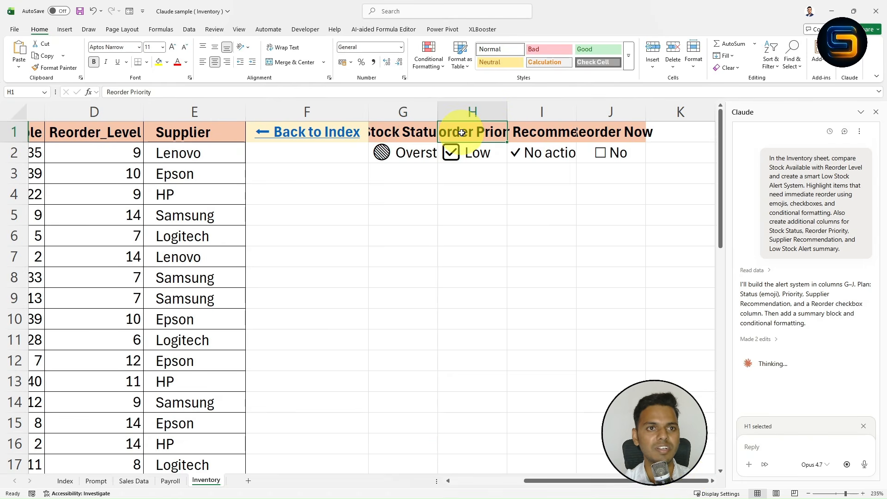
left_click(519, 133)
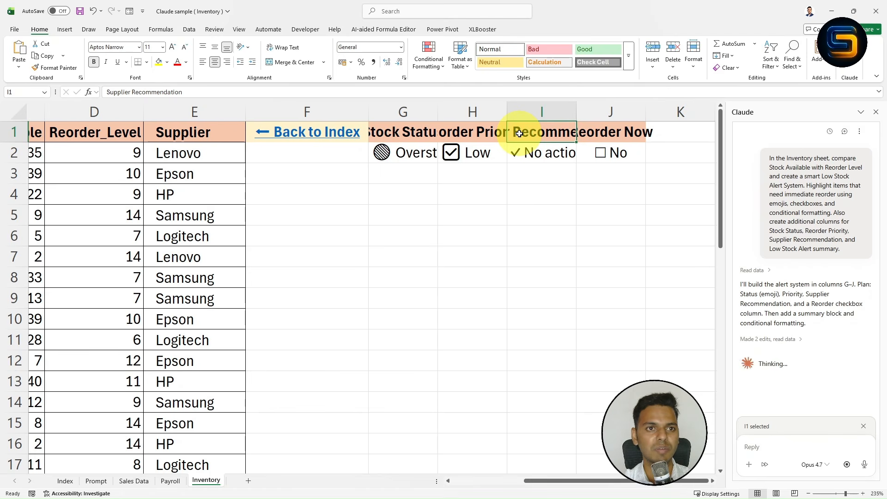
left_click(595, 134)
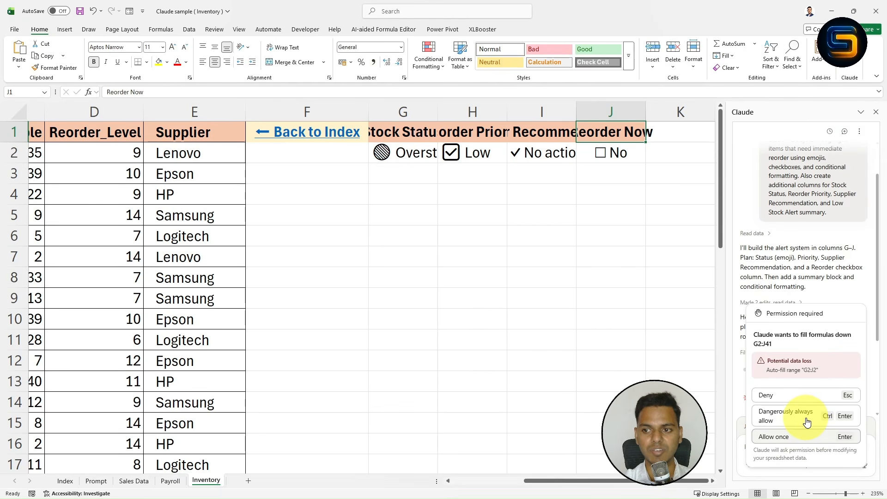
Step: Always allow Claude's edits so it can fill formulas down G2:J41, and close the Claude pane once the work is complete
left_click(807, 420)
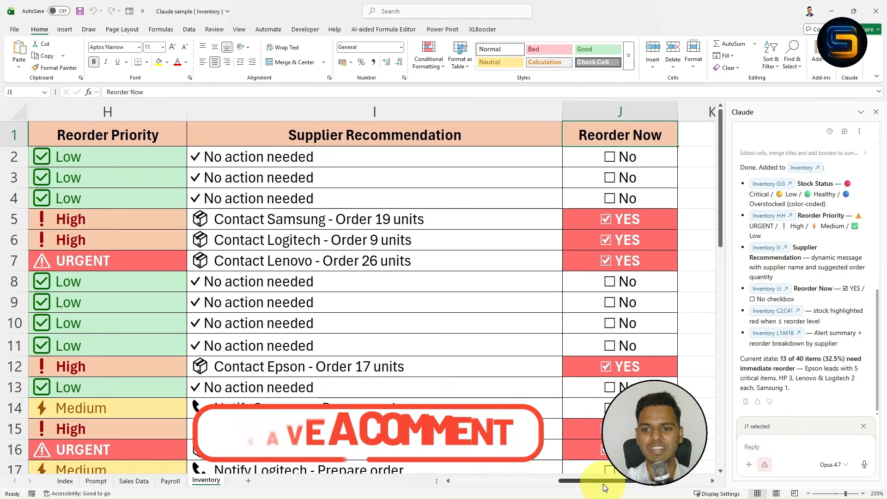
left_click_drag(603, 484, 411, 470)
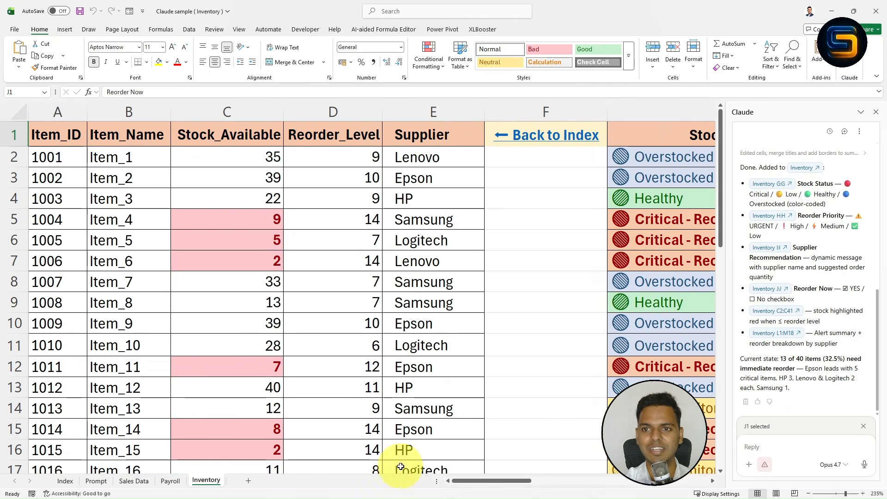
left_click(877, 113)
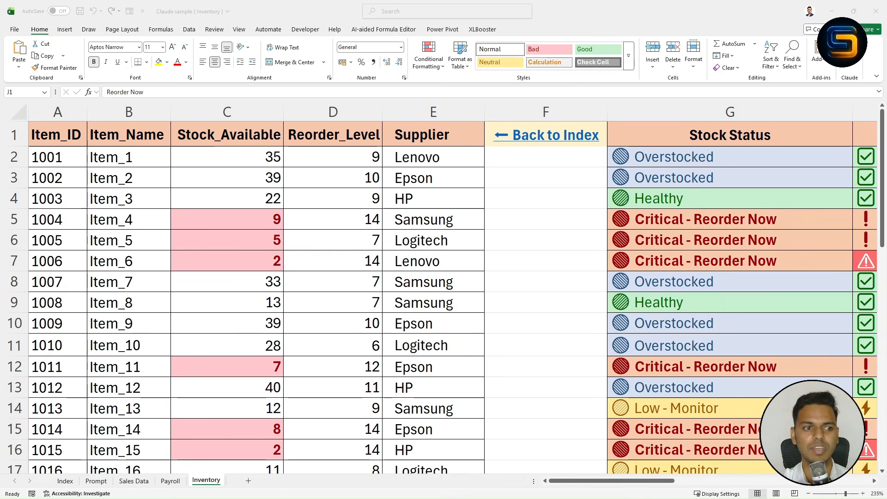
Step: Examine the highlighted low-stock quantities throughout the Stock_Available column of the Inventory sheet
scroll(194, 188, "down", 3)
scroll(194, 194, "up", 3)
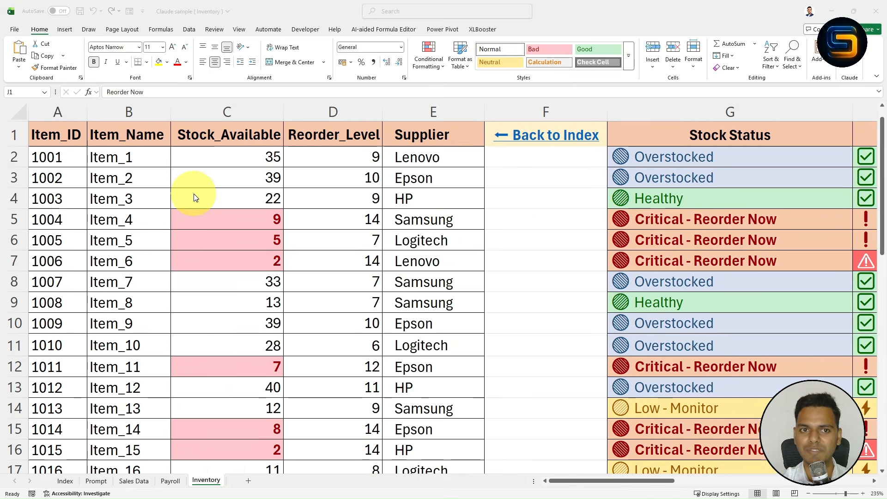
left_click(53, 133)
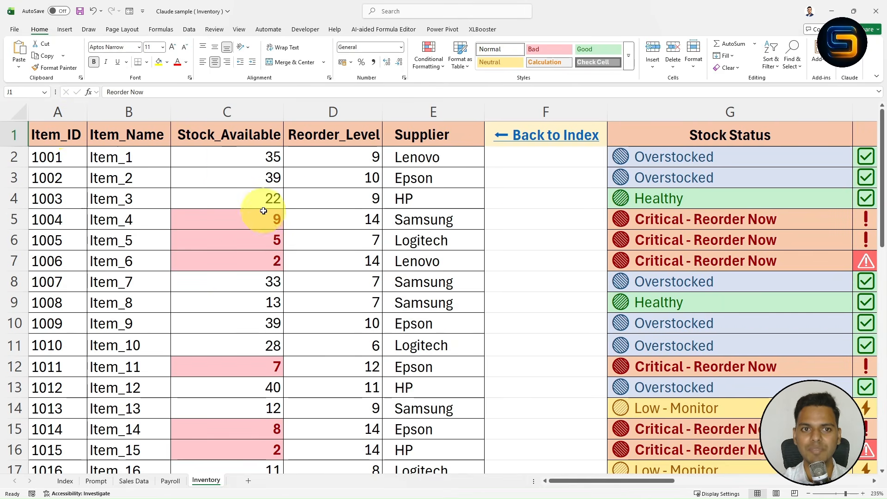
left_click(239, 217)
left_click_drag(239, 219, 239, 257)
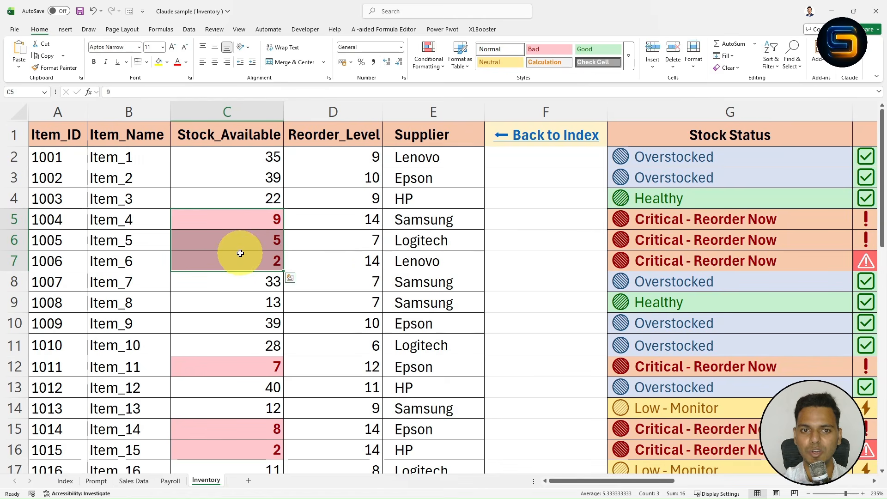
scroll(372, 272, "down", 2)
left_click(268, 245)
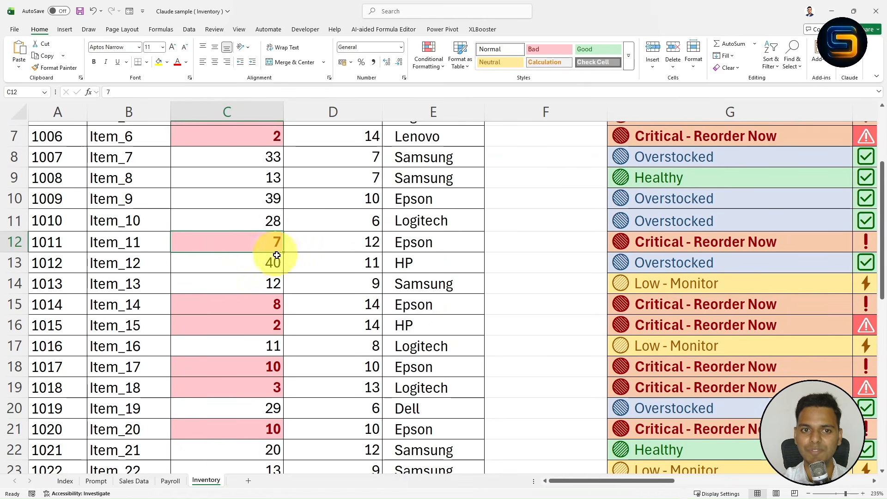
scroll(277, 255, "down", 3)
left_click(272, 247)
scroll(258, 276, "down", 7)
scroll(257, 275, "up", 12)
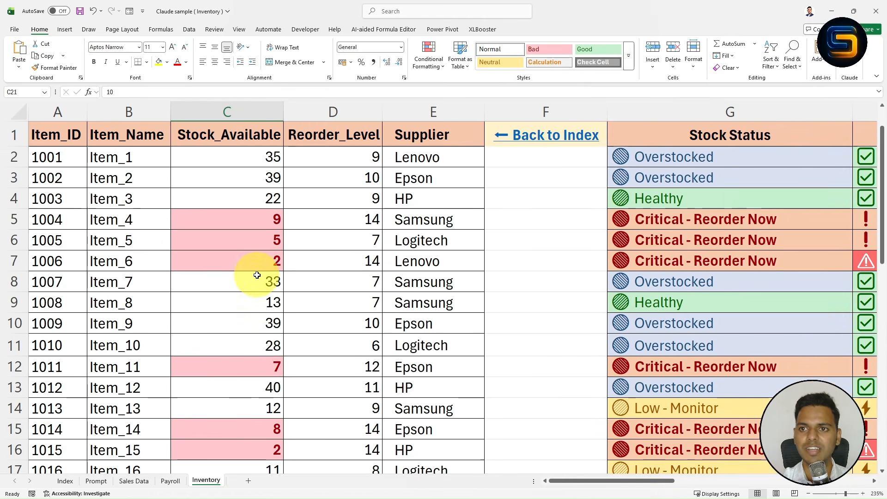
Step: Review the Stock Status, Reorder Priority and Supplier Recommendation columns that Claude added
left_click(689, 112)
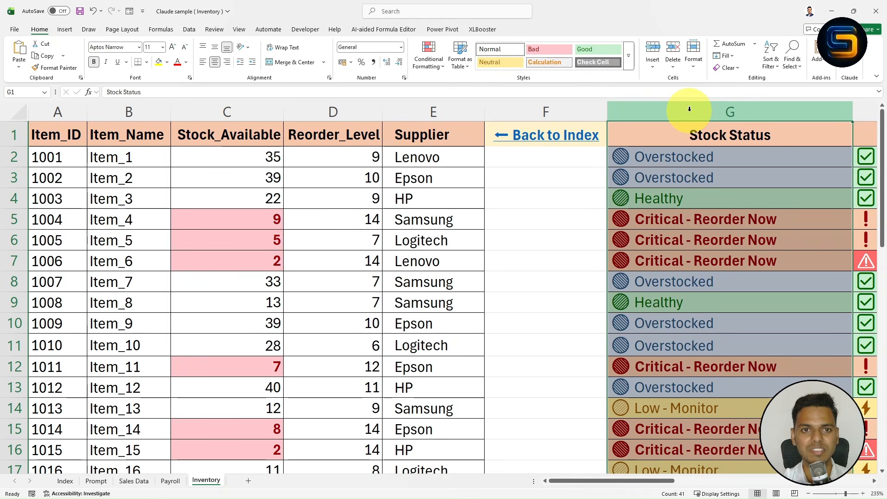
scroll(511, 392, "down", 1)
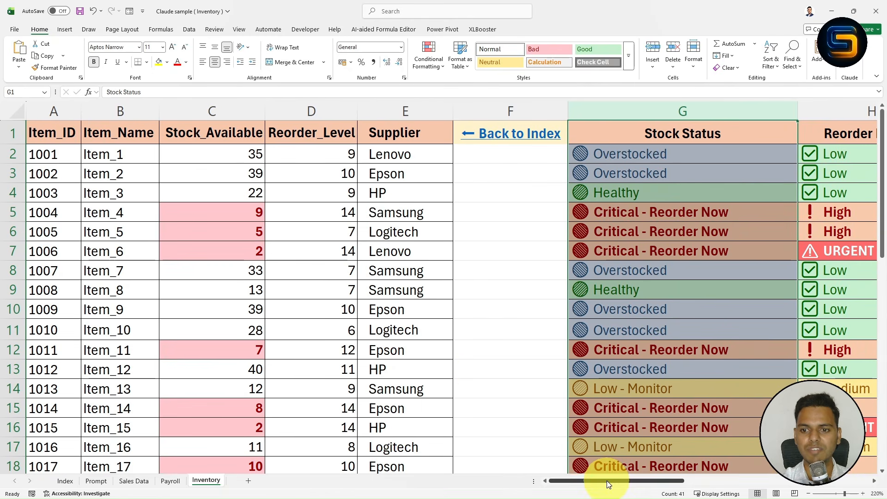
left_click_drag(606, 481, 648, 480)
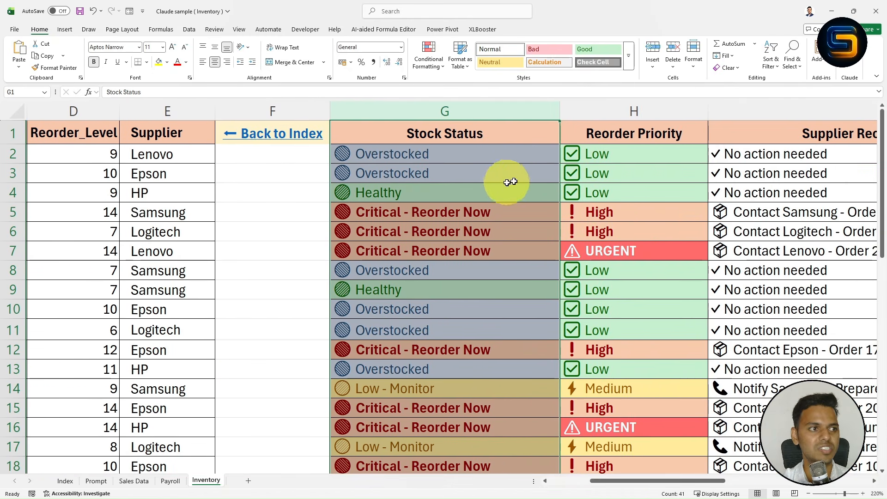
left_click(617, 111)
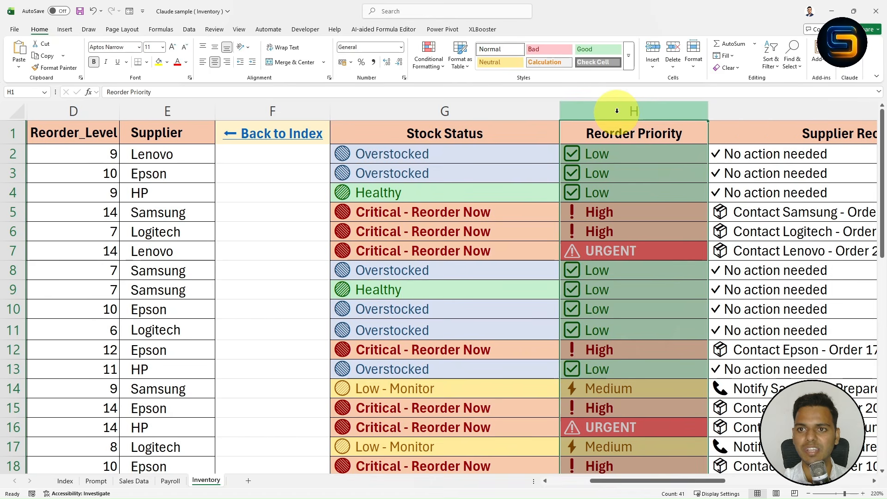
left_click(763, 127)
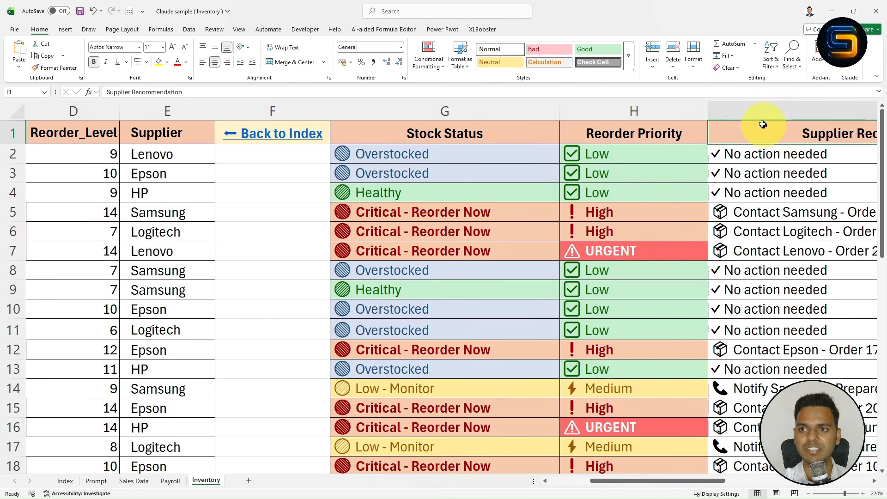
left_click(762, 110)
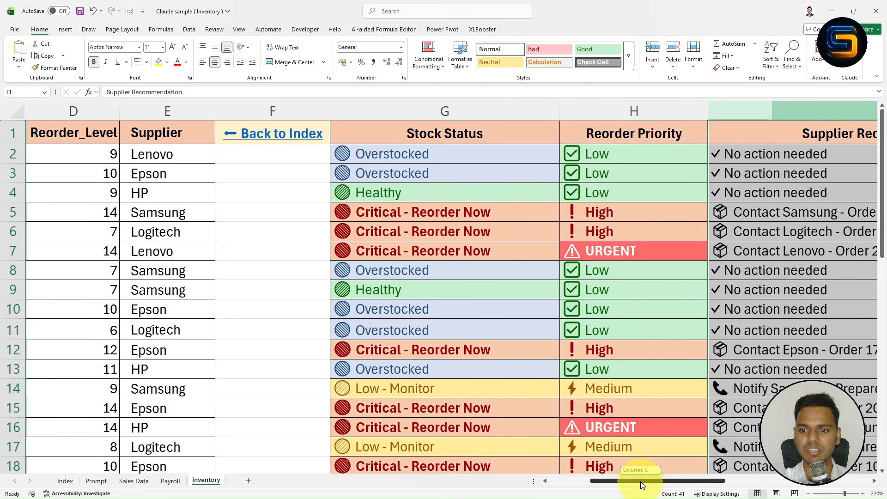
left_click_drag(642, 485, 622, 484)
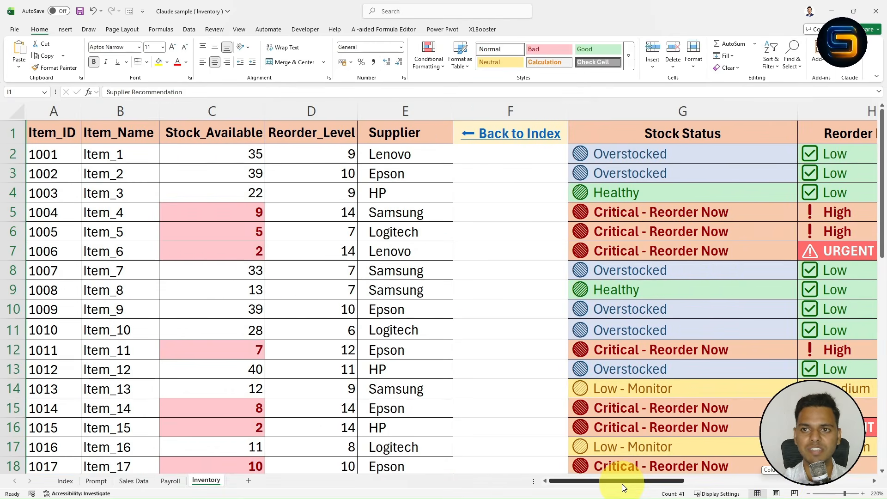
Step: Inspect the Stock Status formula in G2 and the different status labels in the rows below it
left_click(677, 107)
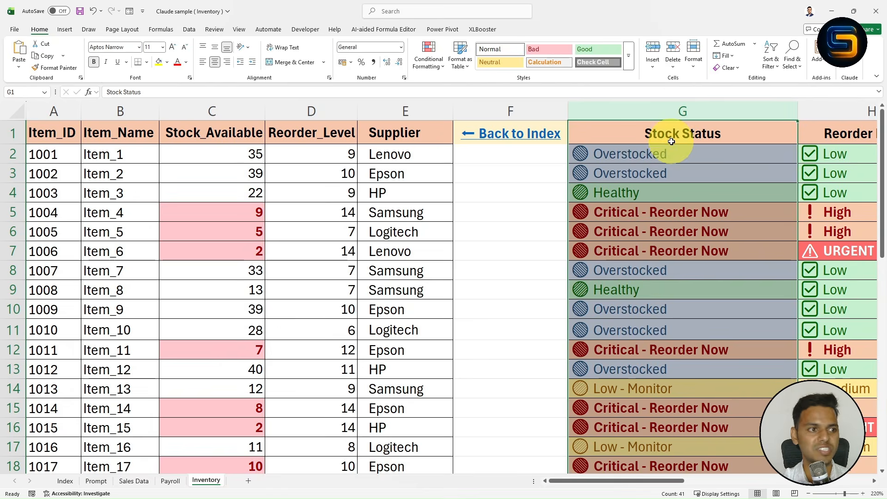
scroll(701, 167, "down", 1, "ctrl")
left_click(633, 151)
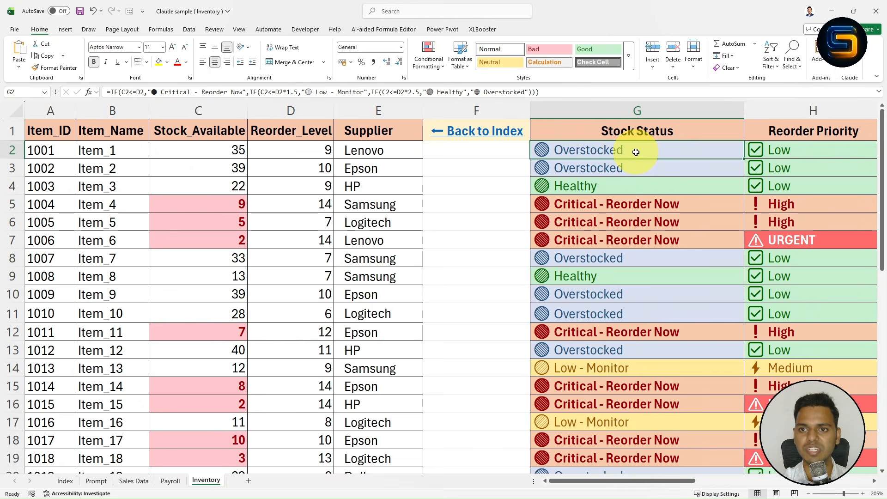
left_click_drag(569, 150, 571, 163)
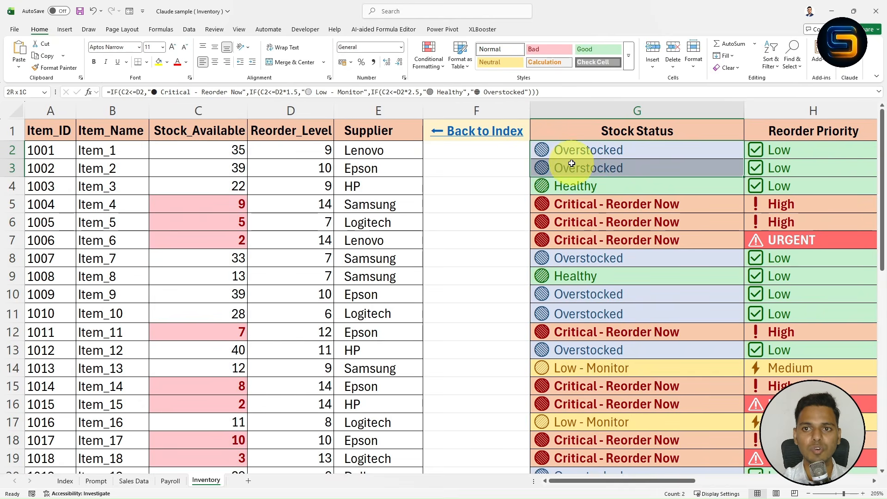
left_click(574, 186)
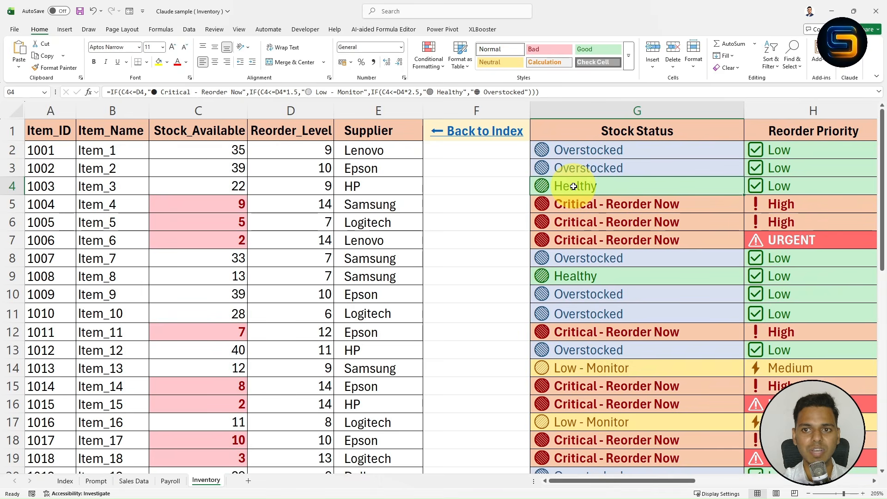
left_click_drag(587, 204, 590, 239)
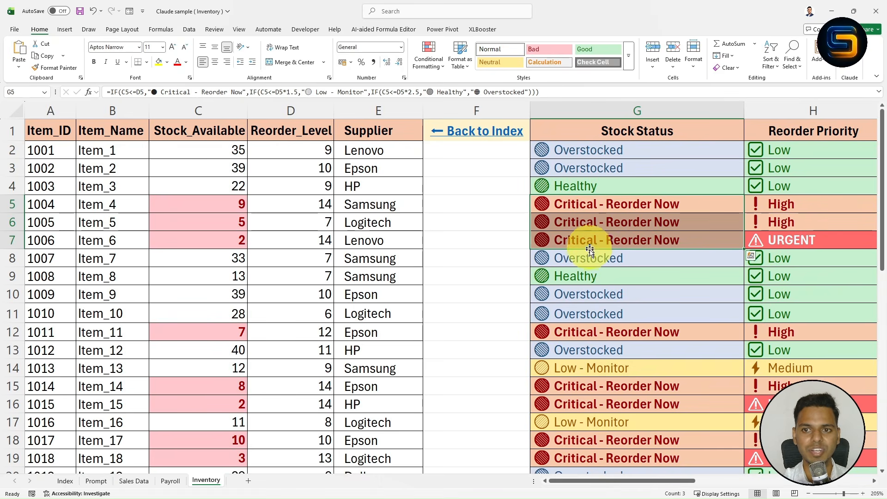
left_click(589, 259)
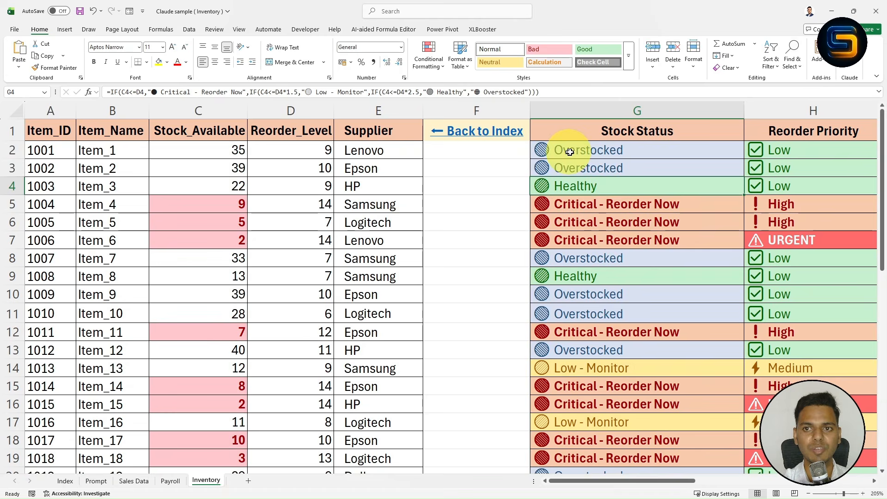
left_click_drag(569, 151, 601, 222)
Step: Compare the available stock with the reorder level for Item_1, Item_2 and Item_3 against their stock statuses
left_click_drag(205, 151, 267, 167)
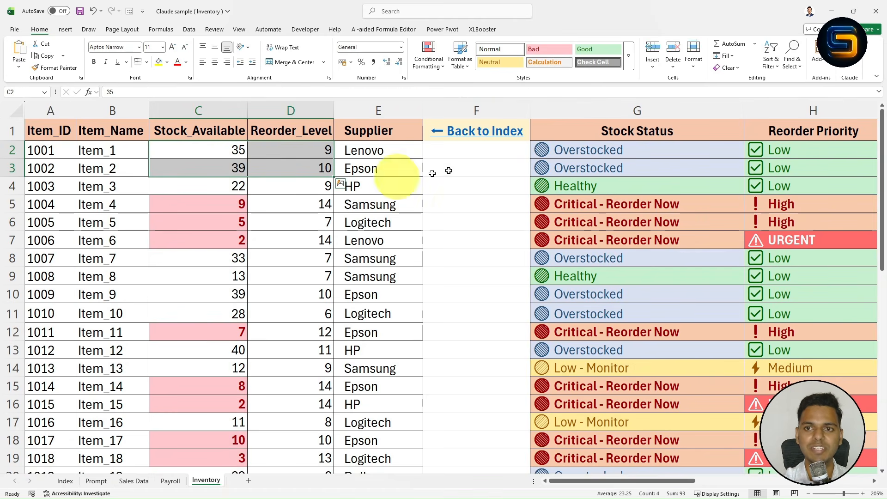
left_click_drag(127, 151, 122, 161)
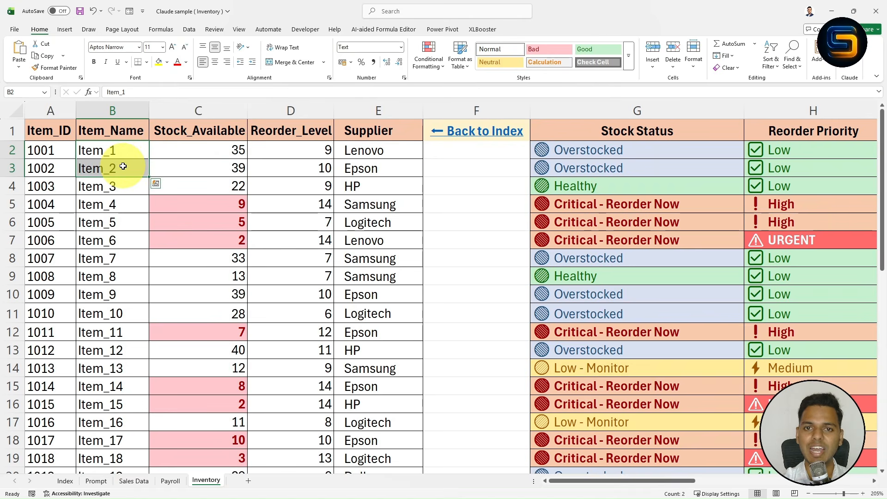
left_click(193, 186)
left_click_drag(196, 188, 283, 188)
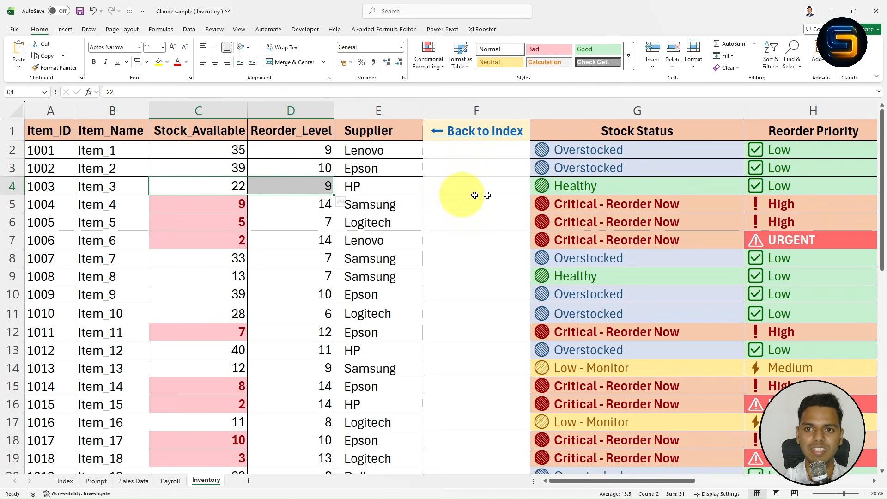
Step: Compare the available stock of Item_4, Item_5 and Item_6 with their reorder levels and stock statuses
left_click_drag(564, 204, 575, 241)
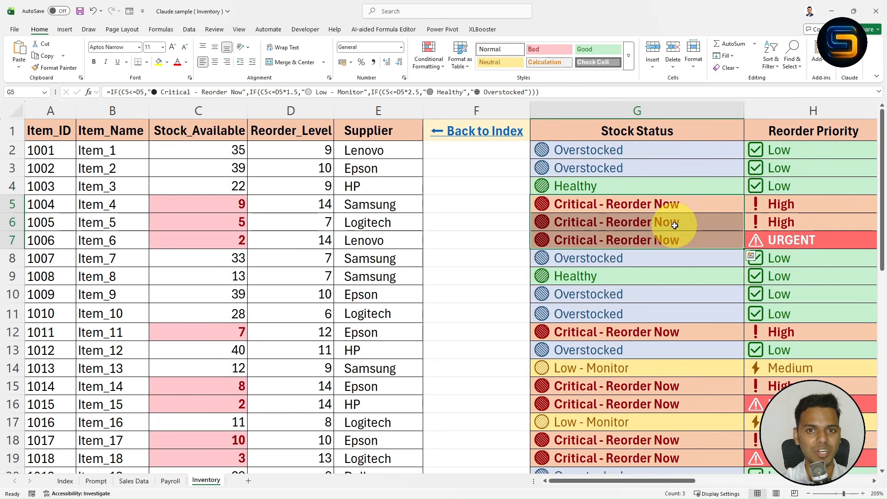
left_click_drag(215, 202, 214, 235)
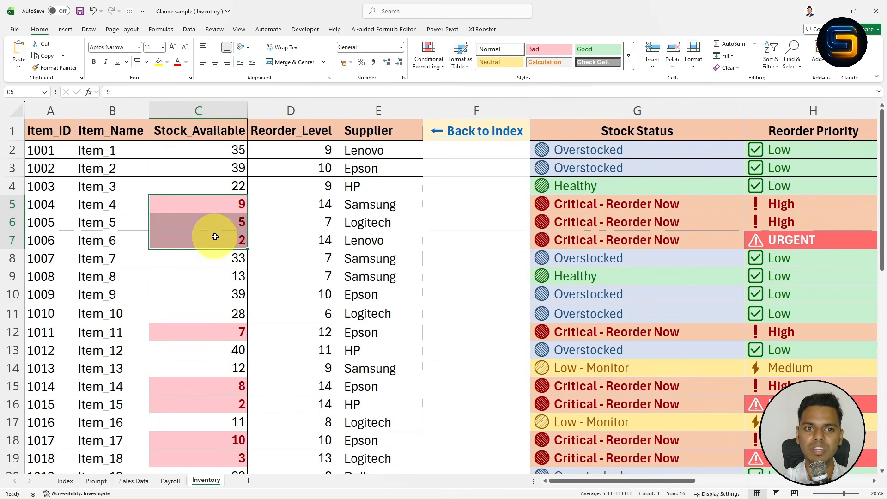
left_click(102, 199)
left_click_drag(102, 199, 112, 233)
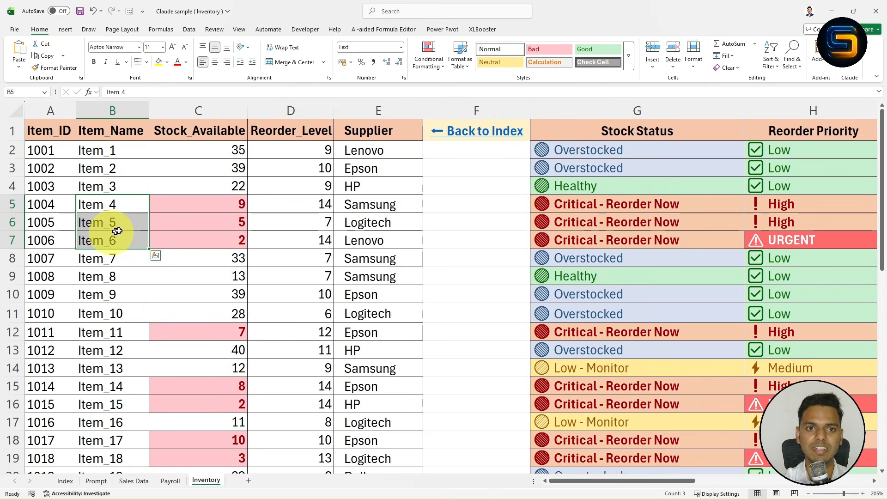
left_click(234, 204)
left_click_drag(234, 204, 277, 241)
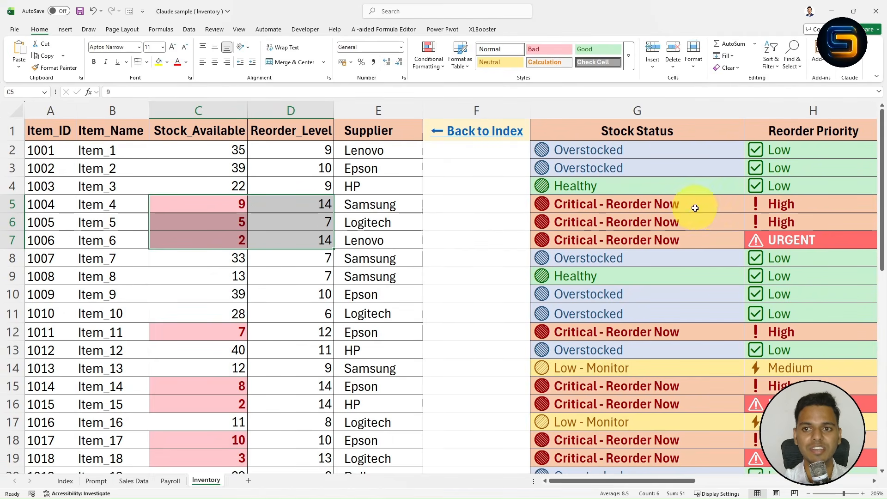
Step: Scan the Stock Status labels from Item_4 down through the remaining inventory rows
left_click(695, 208)
scroll(660, 190, "down", 6)
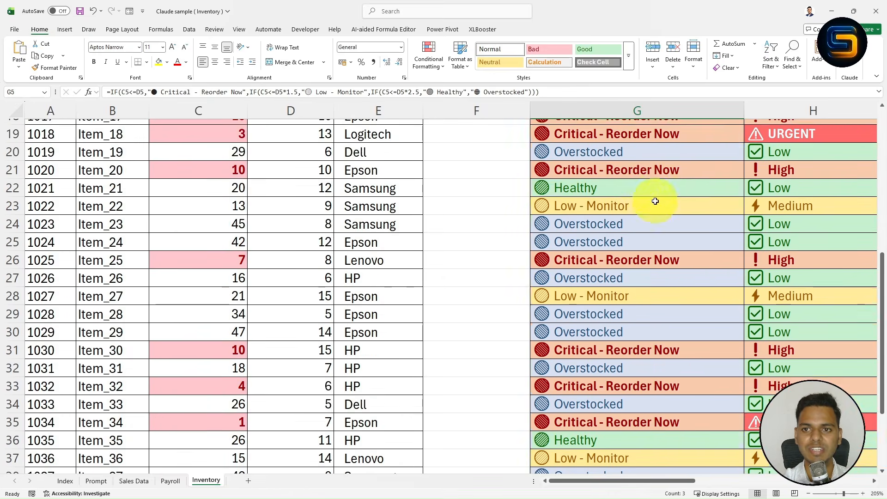
scroll(655, 201, "down", 4)
scroll(653, 234, "up", 10)
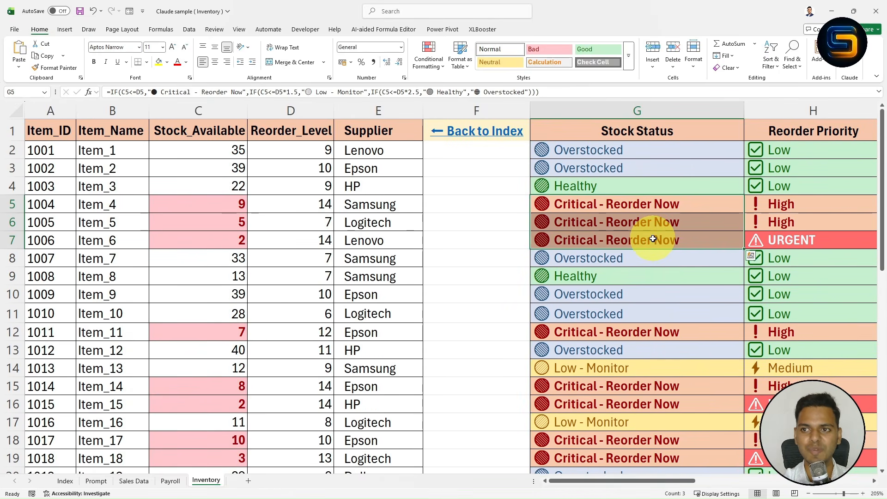
Step: Inspect the Reorder Priority column, including the formula in H2 and the priorities of the first few items
left_click_drag(630, 480, 673, 480)
left_click(563, 110)
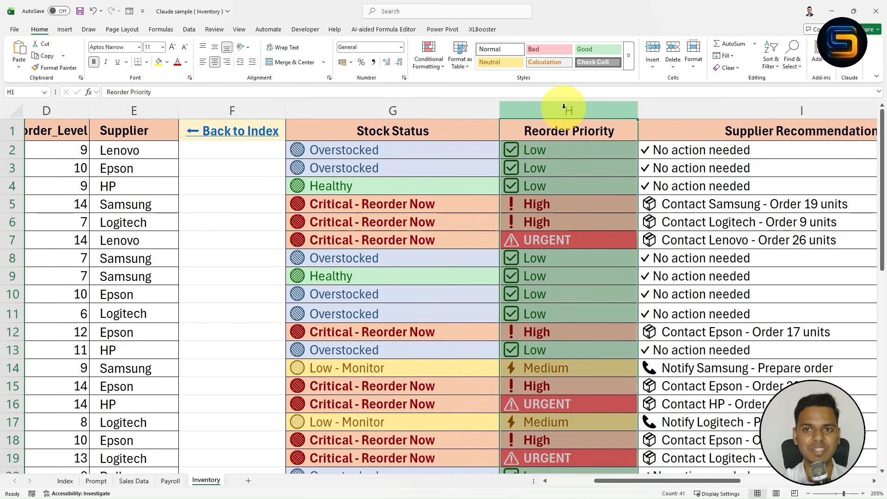
left_click(560, 153)
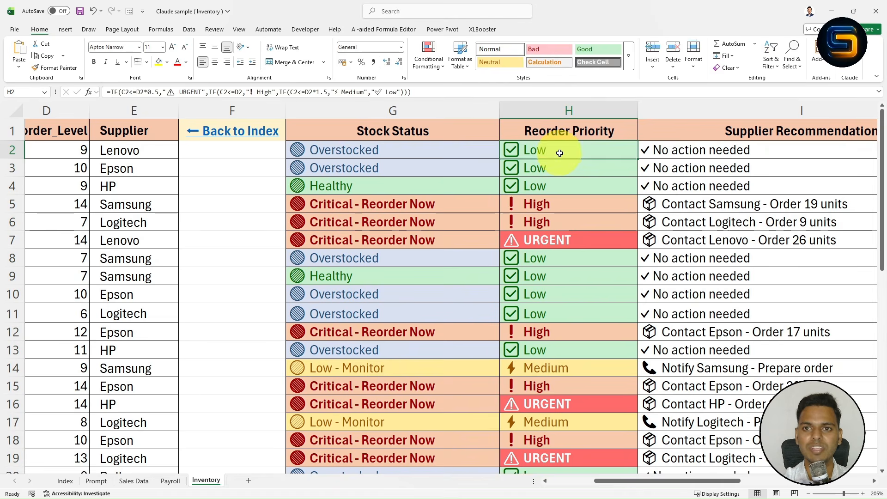
left_click_drag(559, 153, 557, 230)
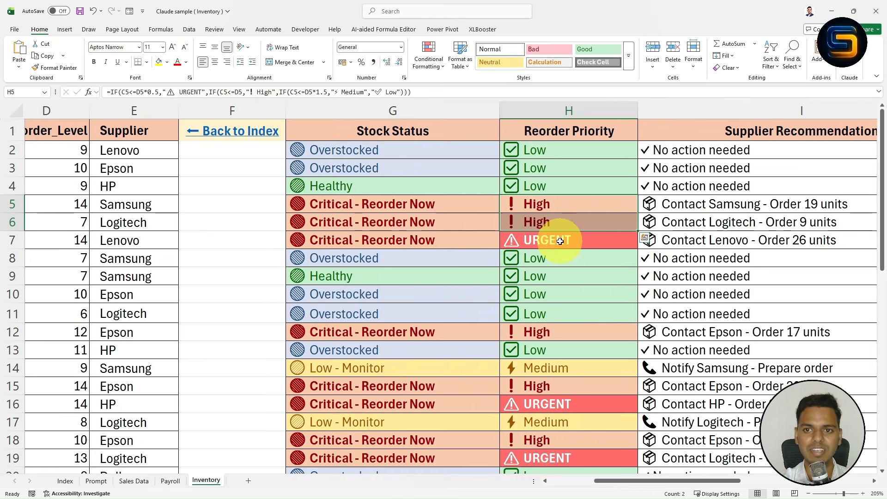
Step: Check Item_6's row, comparing its available stock with the Reorder Priority formula in H7
scroll(59, 208, "right", 2)
left_click(11, 238)
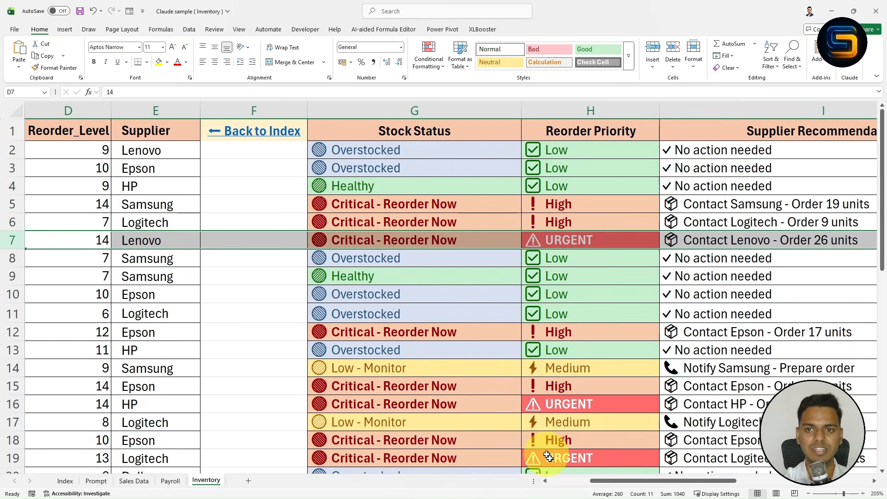
left_click_drag(604, 481, 562, 481)
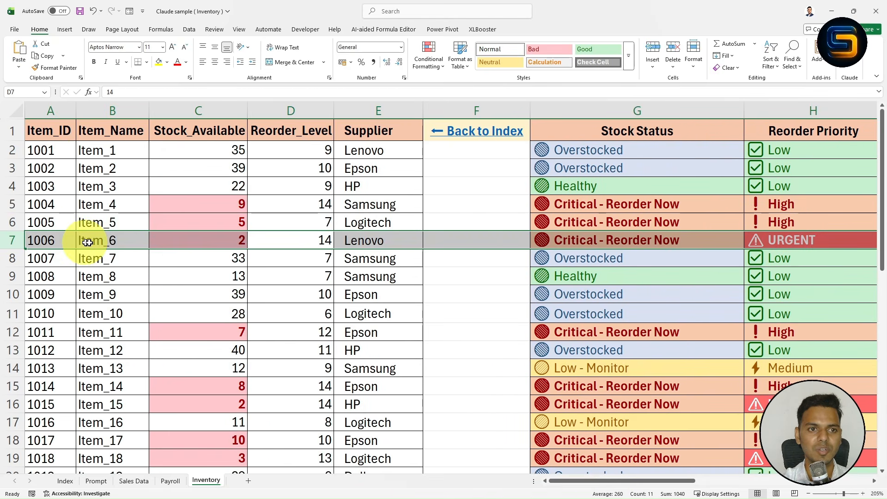
left_click(223, 238)
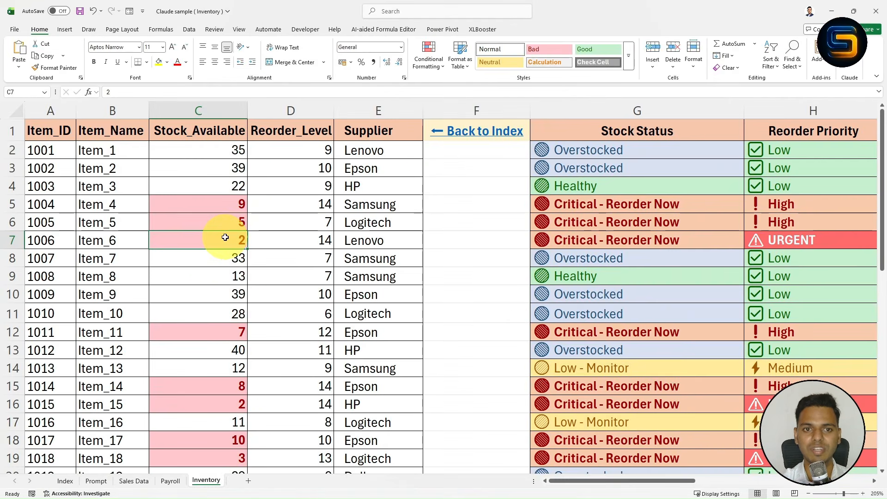
left_click(784, 240)
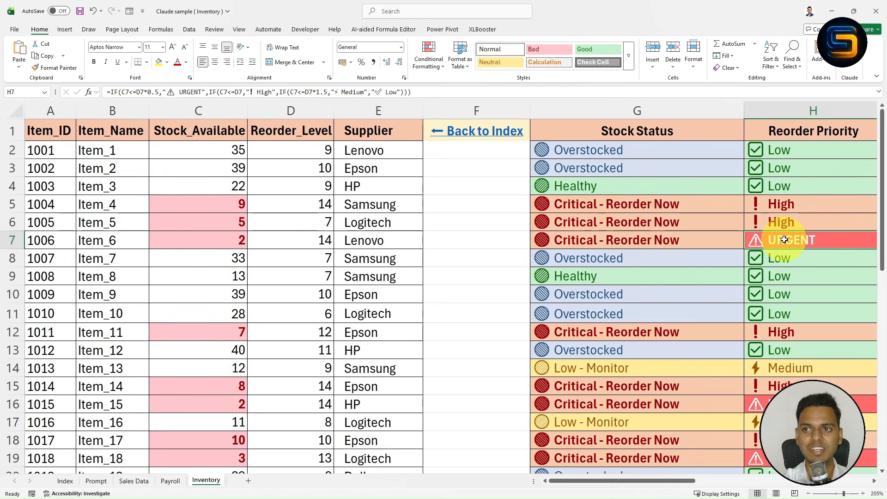
Step: Review the Reorder Priority labels alongside the stock statuses further down the Inventory sheet
left_click_drag(593, 477, 623, 479)
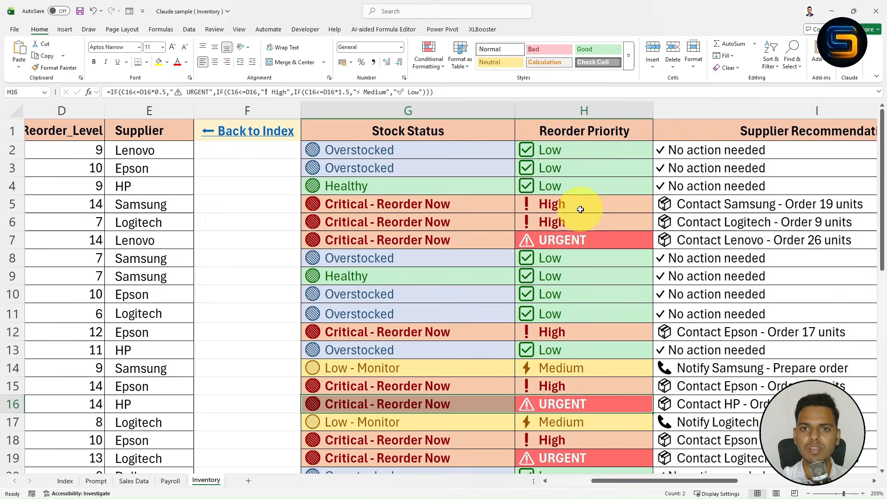
scroll(581, 210, "down", 6)
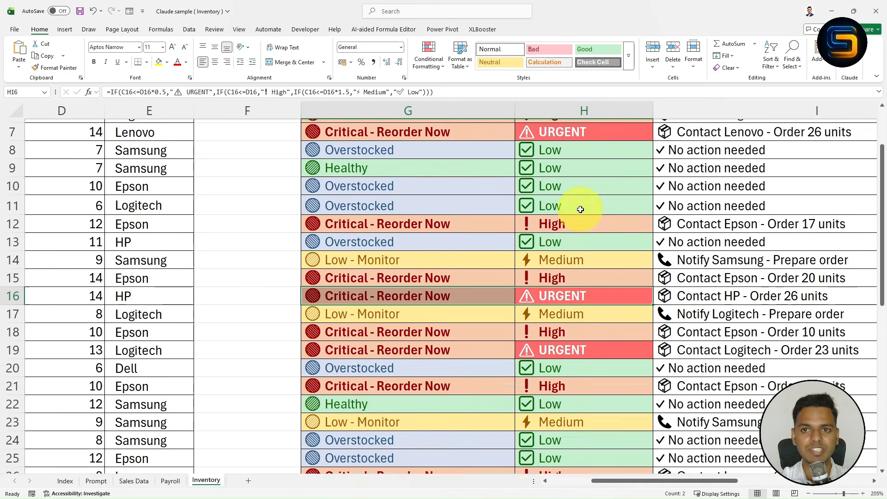
scroll(581, 209, "down", 3)
scroll(581, 210, "up", 8)
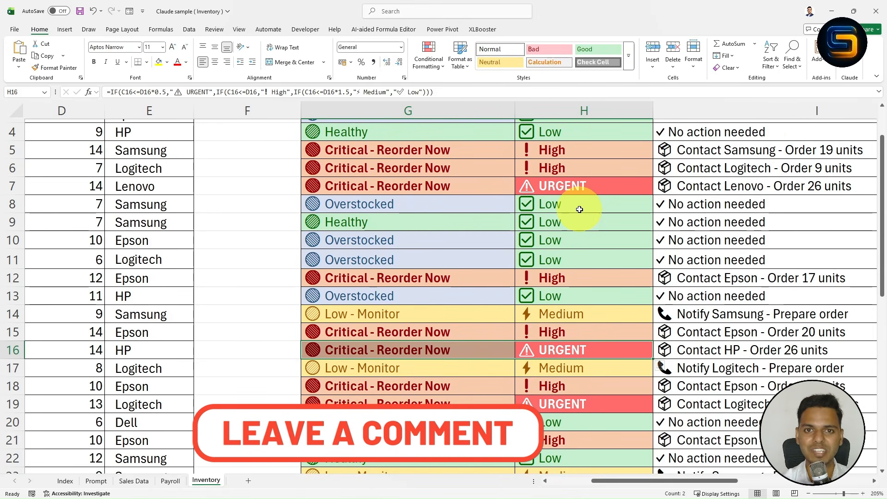
scroll(579, 205, "up", 1)
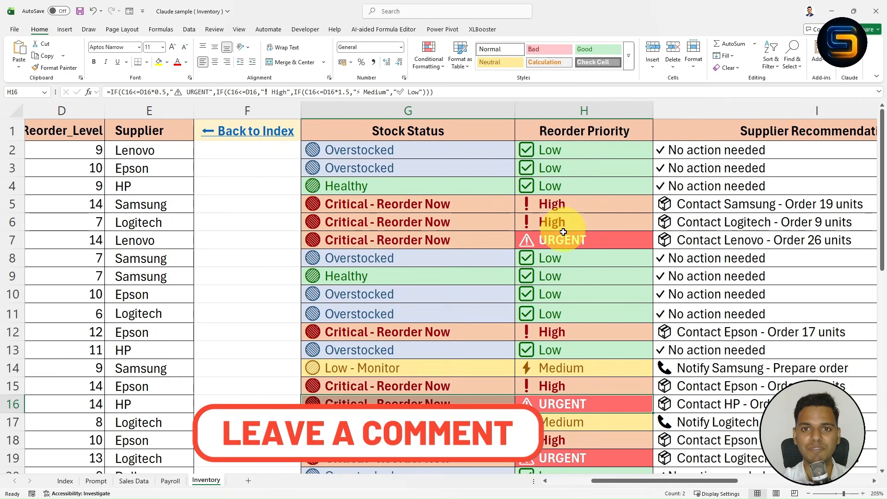
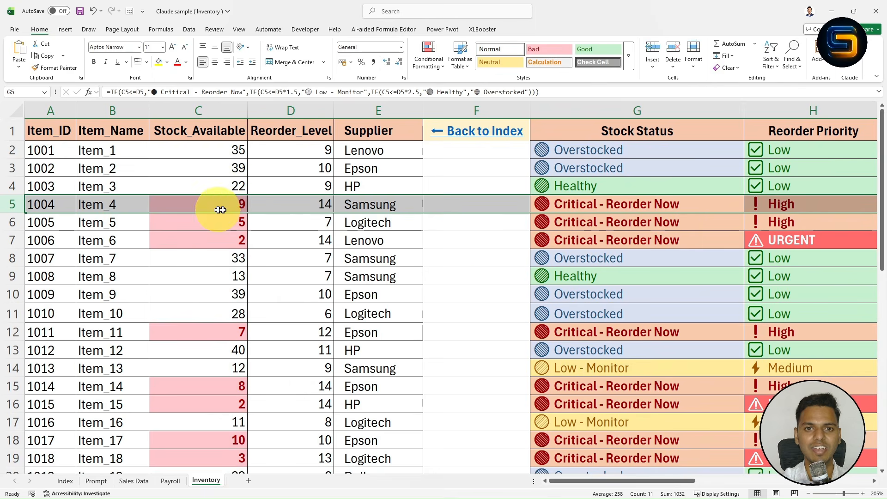
Step: Examine Item_4's record in row 5, covering its available stock, reorder level and supplier
left_click(494, 288)
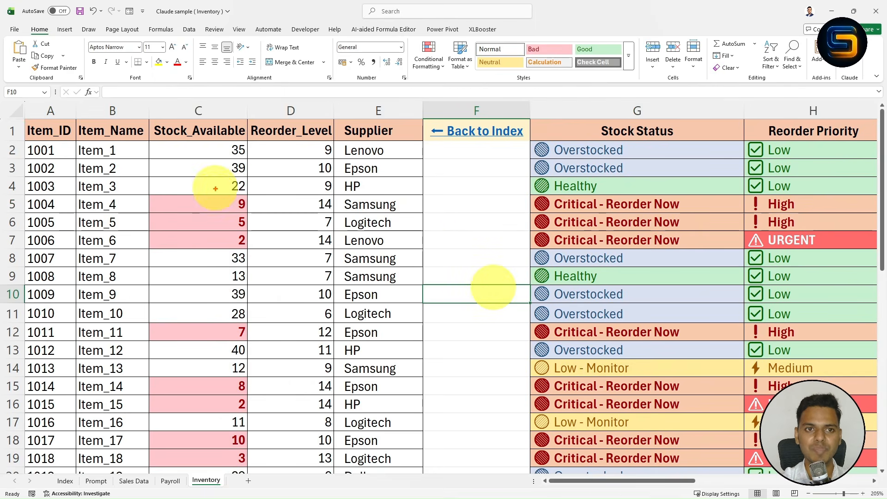
left_click_drag(217, 198, 325, 211)
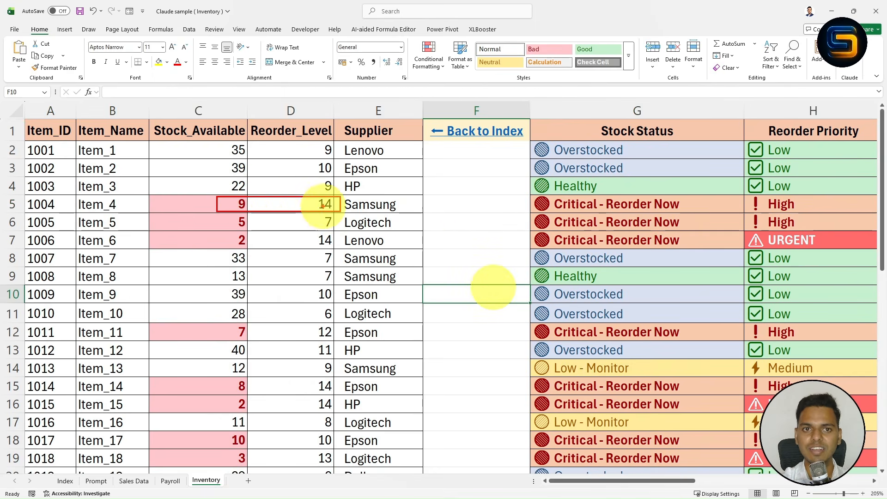
left_click(111, 204)
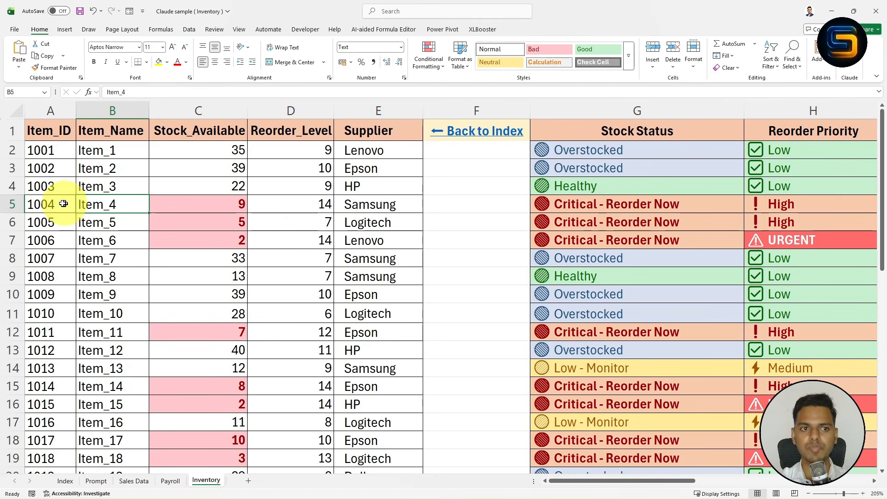
left_click_drag(49, 204, 345, 204)
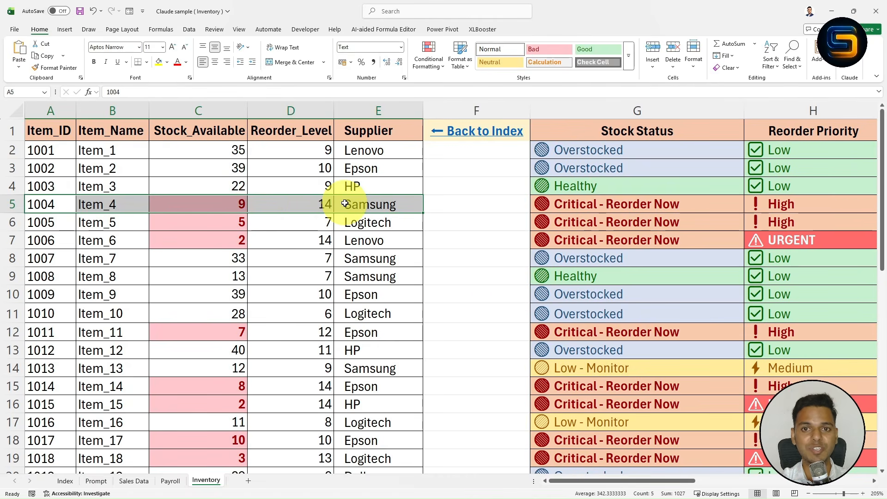
left_click(131, 209)
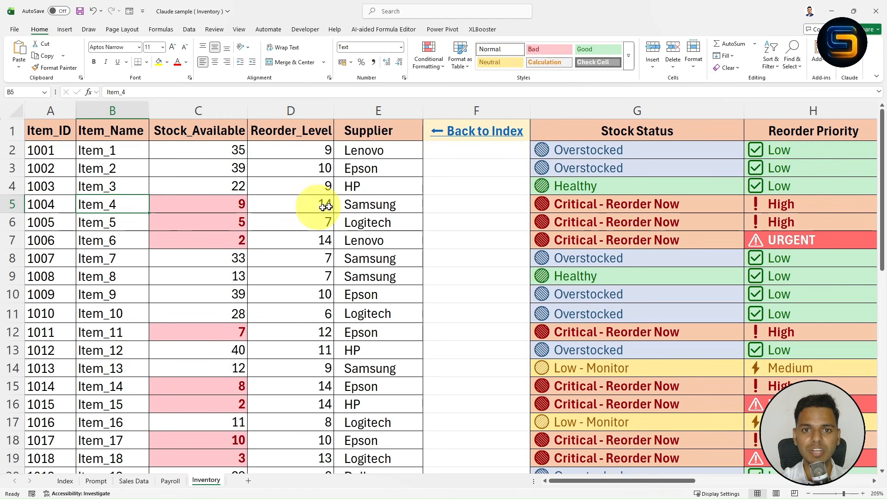
left_click(364, 209)
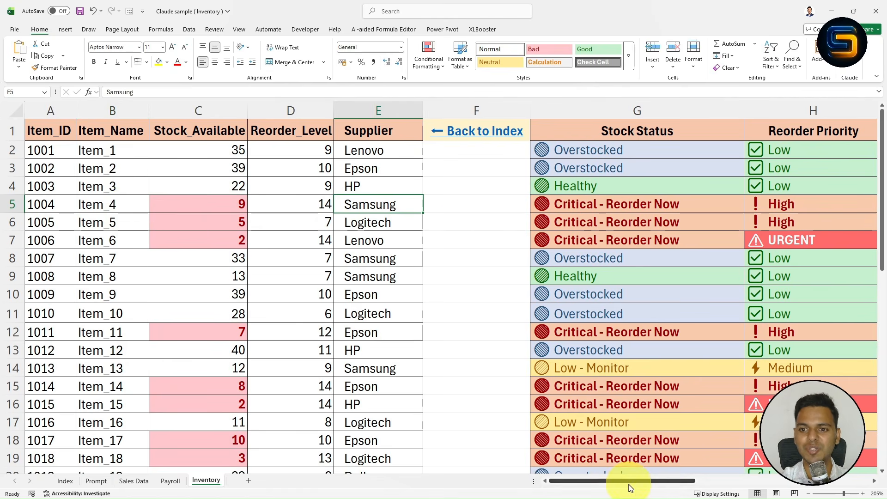
Step: Read the Supplier Recommendation entries for Item_4, Item_5 and Item_6, including the suppliers and order quantities
left_click_drag(628, 480, 736, 460)
left_click(424, 207)
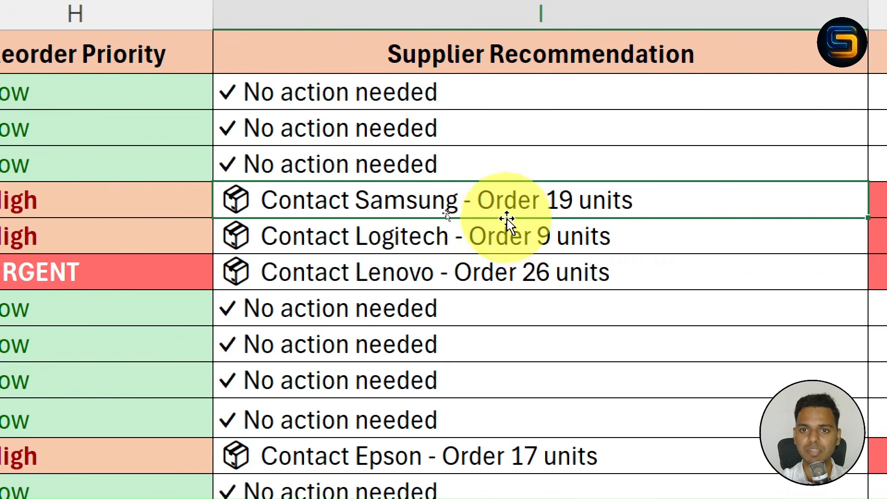
left_click(468, 240)
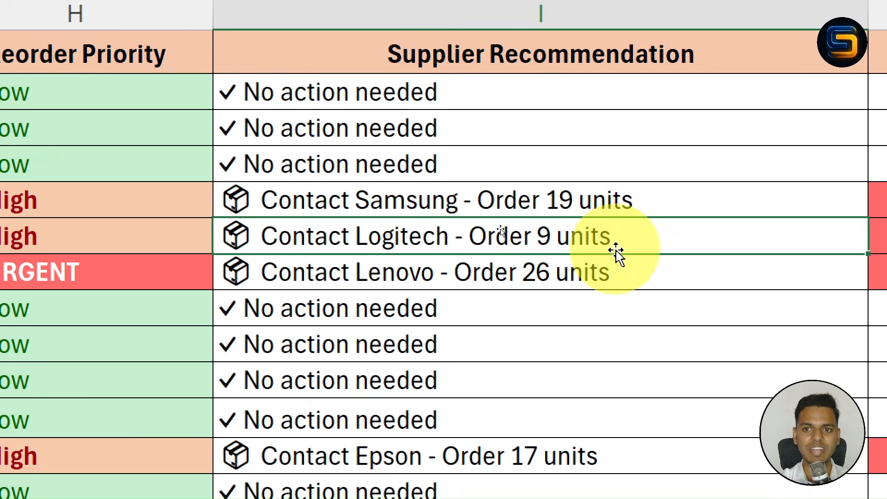
scroll(458, 303, "down", 3)
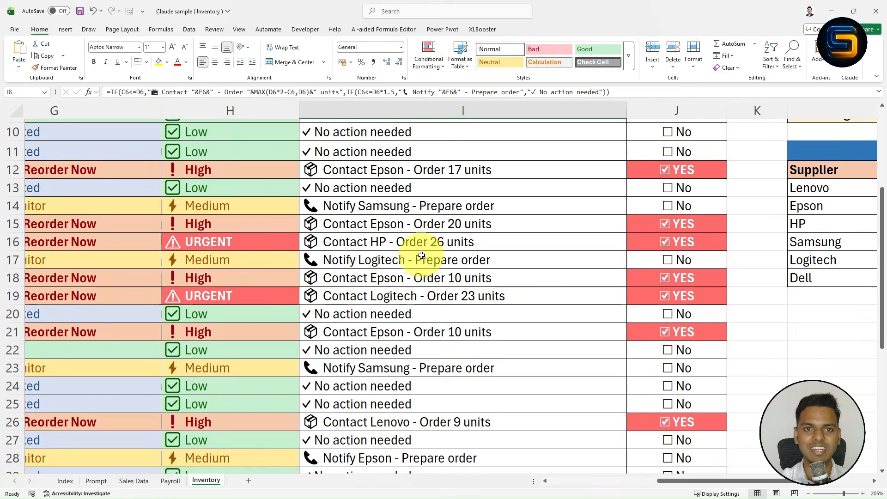
scroll(458, 303, "up", 3)
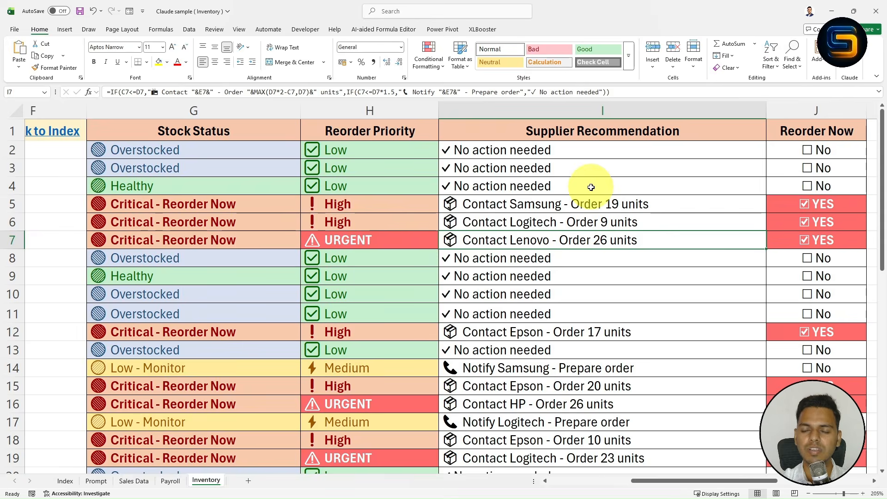
Step: Scan the Supplier Recommendation column down to the last inventory row and return to the header
scroll(591, 187, "down", 9)
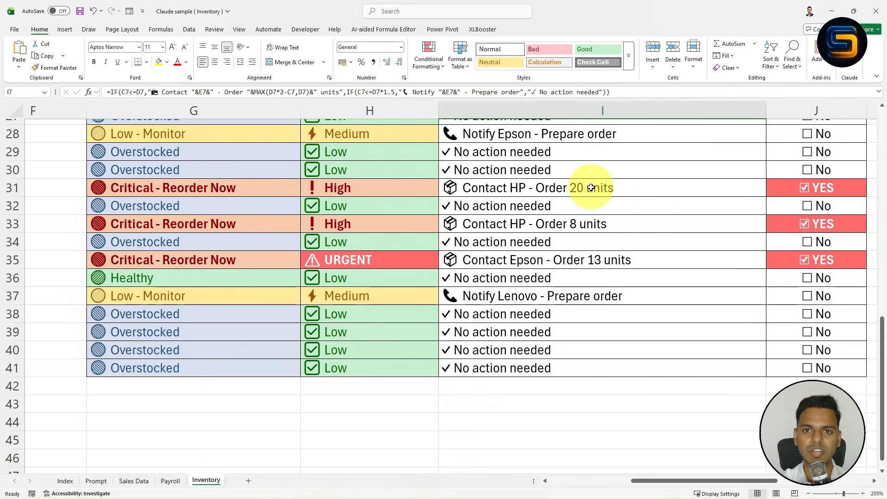
scroll(592, 188, "up", 8)
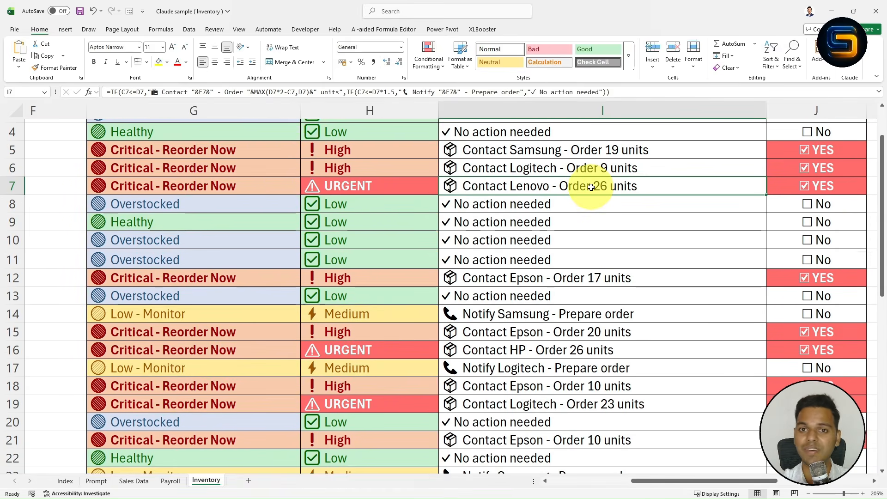
scroll(591, 188, "up", 1)
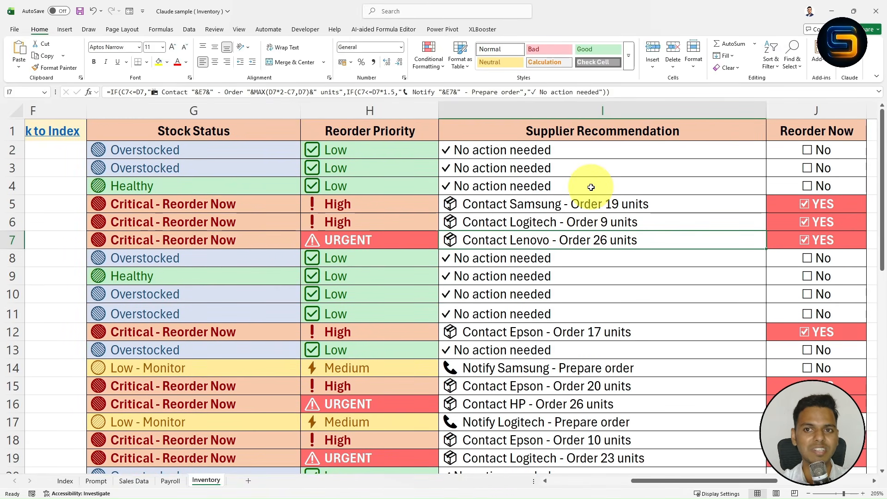
Step: Examine the Reorder Now column, comparing the No entries in rows 2 to 4 with the YES entries in rows 5 to 7
left_click(805, 106)
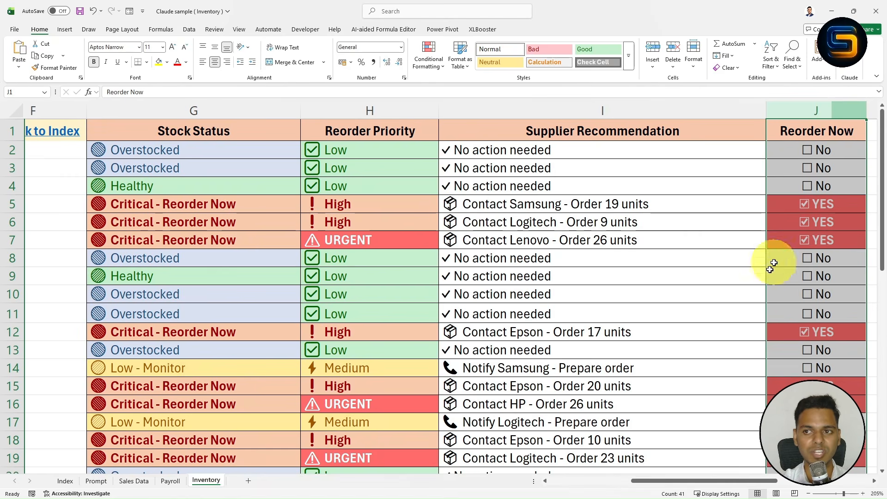
left_click_drag(713, 479, 765, 480)
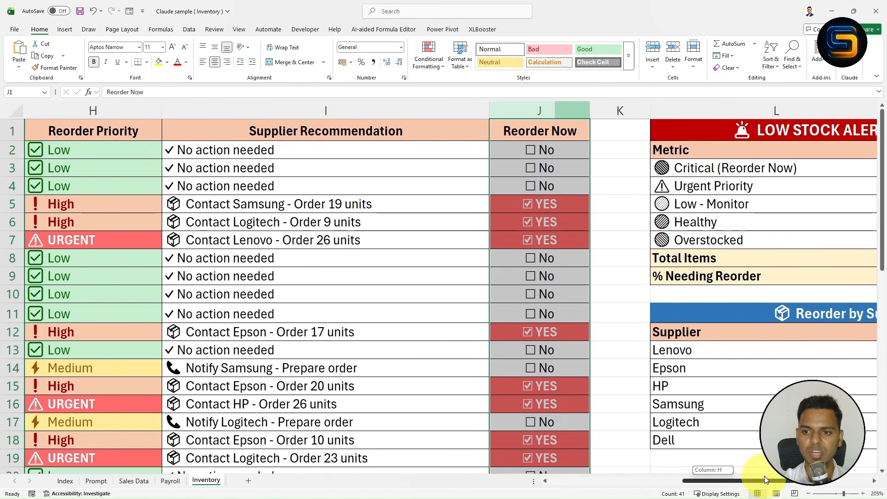
left_click(711, 463)
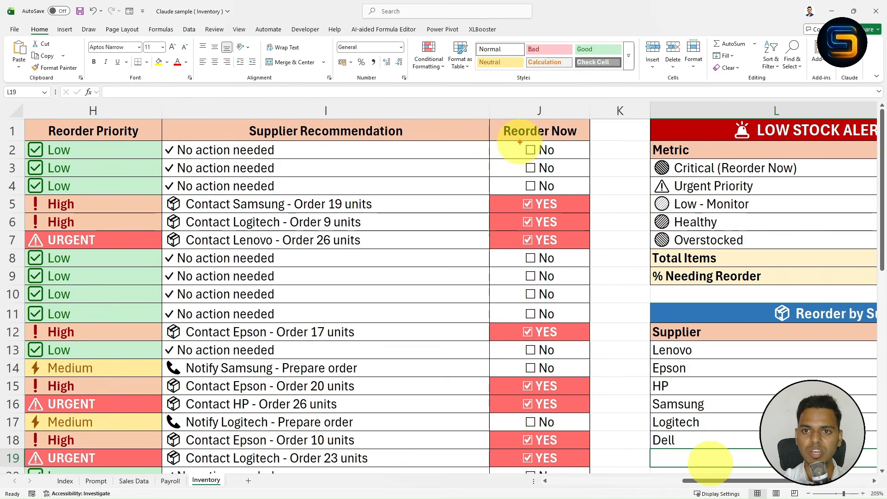
mouse_move(520, 142)
left_mouse_down()
mouse_move(562, 164)
mouse_move(567, 194)
mouse_move(548, 217)
mouse_move(570, 248)
left_mouse_up()
left_click_drag(525, 203, 494, 216)
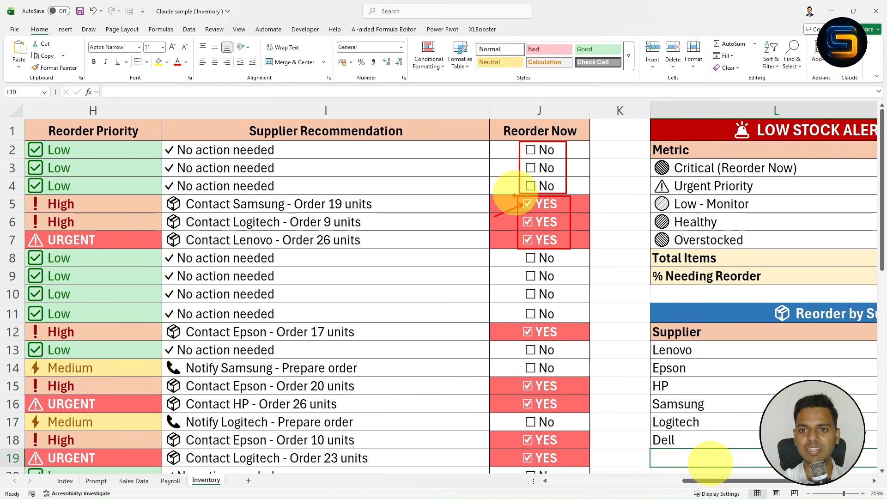
Step: Compare the No entries in Reorder Now rows 2 to 4 with the Reorder Priority of the same rows
left_click_drag(527, 186, 500, 197)
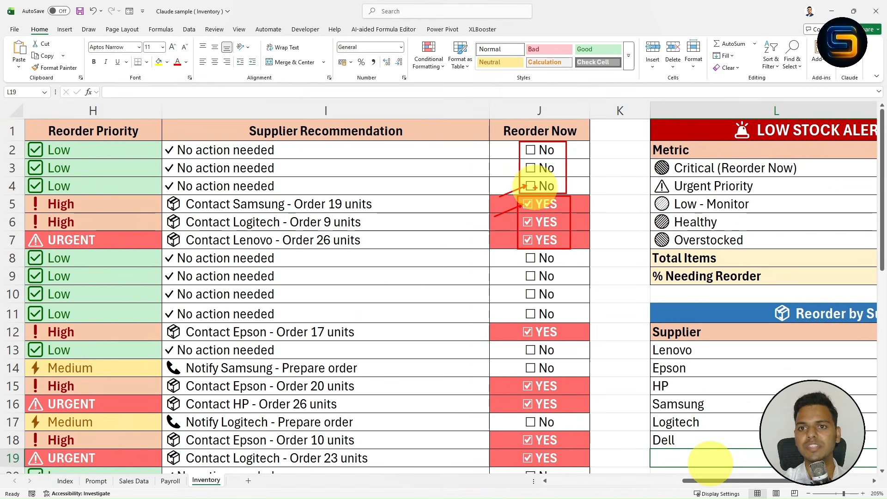
key("Escape")
left_click_drag(552, 149, 554, 182)
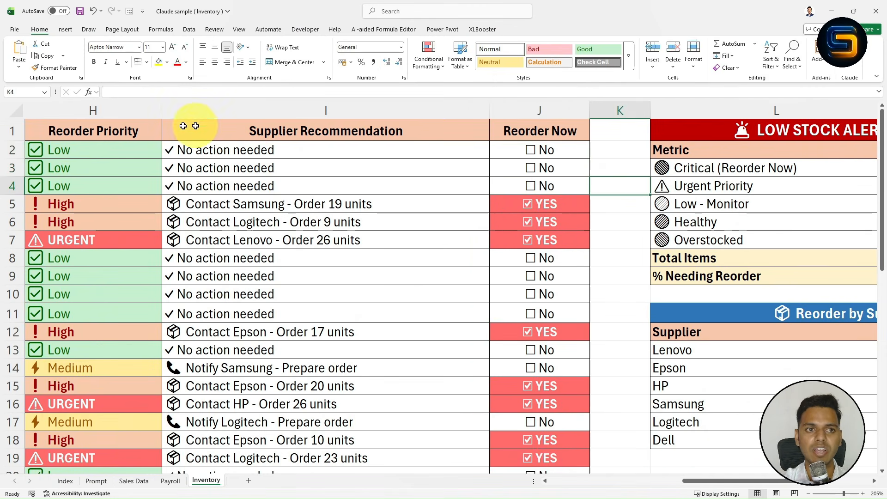
left_click_drag(84, 147, 91, 181)
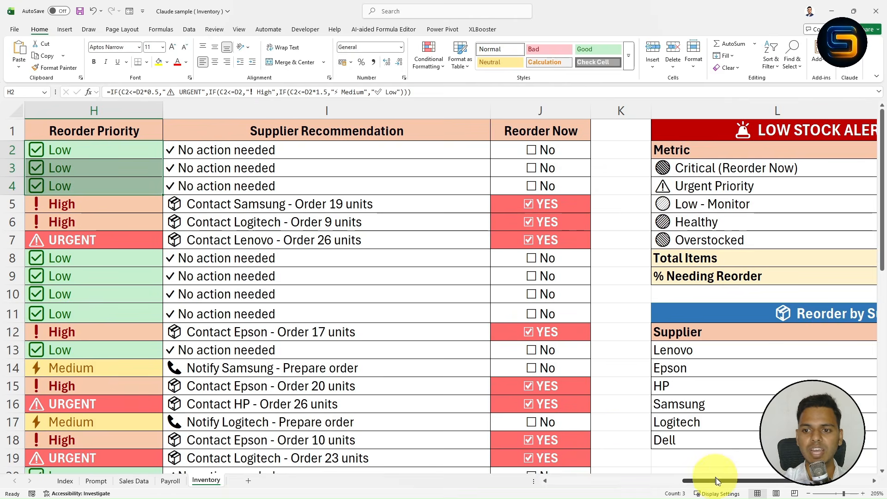
Step: Check the YES entries in rows 5 to 7 and scan the Reorder Now column down the inventory and back
left_click_drag(713, 481, 747, 481)
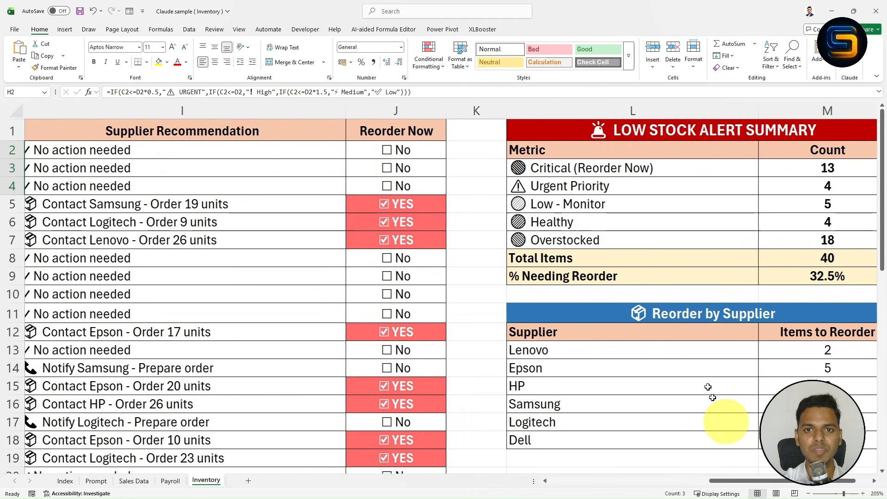
left_click_drag(415, 153, 407, 240)
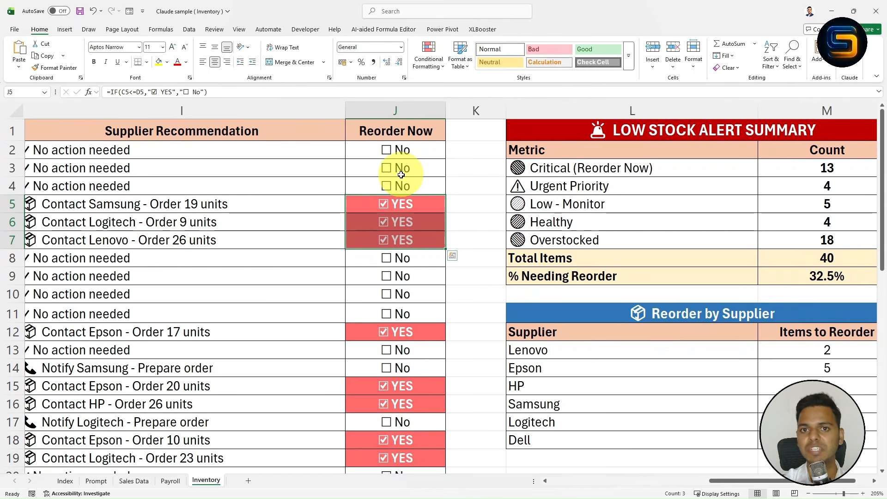
scroll(401, 175, "down", 9)
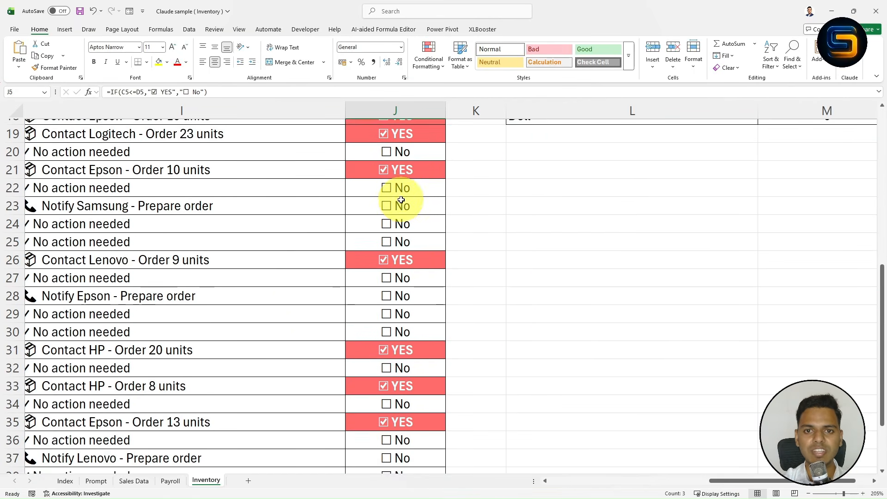
scroll(406, 205, "up", 9)
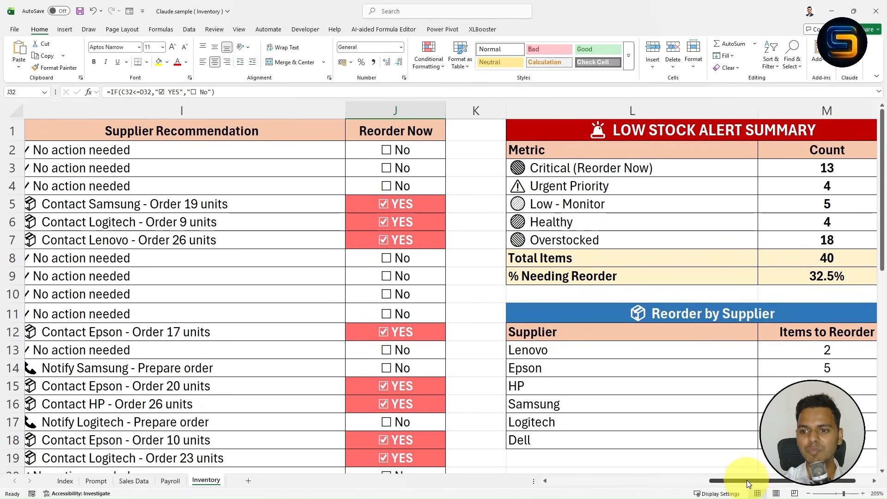
Step: Examine the Low Stock Alert Summary's title, its Metric and Count headers, and the Critical (Reorder Now) count in M3
left_click_drag(748, 483, 788, 483)
left_click(553, 130)
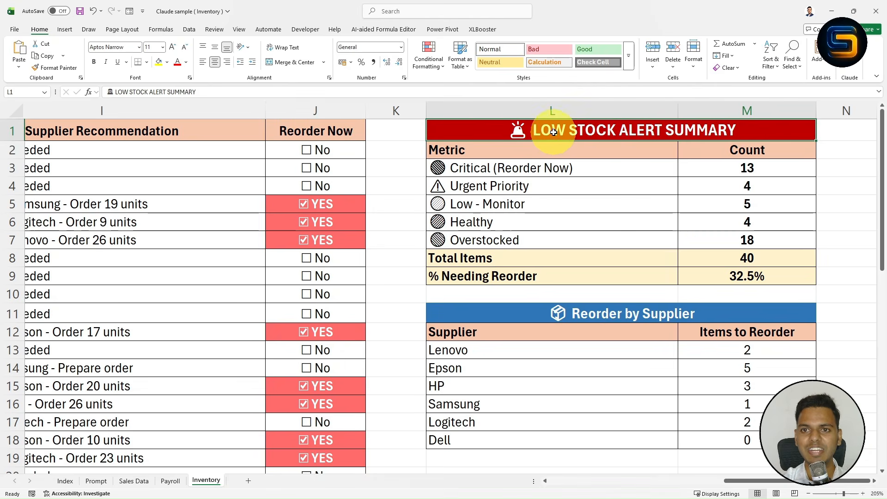
left_click_drag(593, 134, 594, 261)
left_click(531, 168)
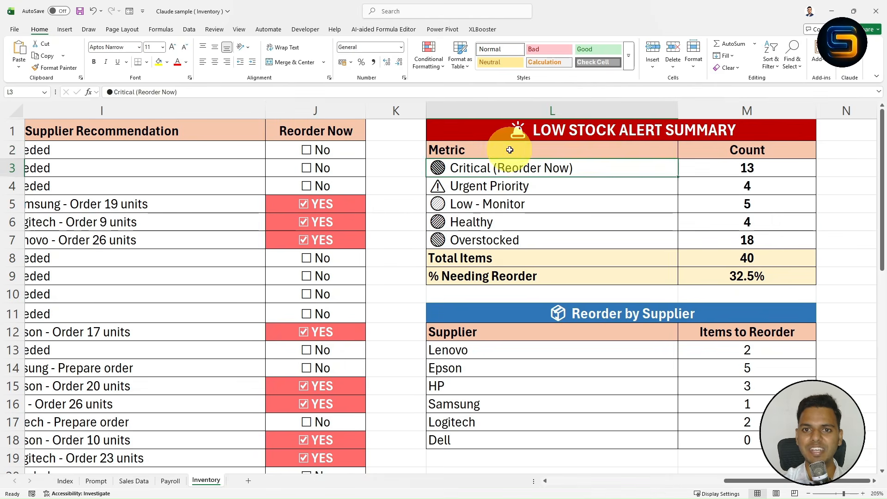
left_click_drag(509, 148, 716, 153)
left_click(586, 170)
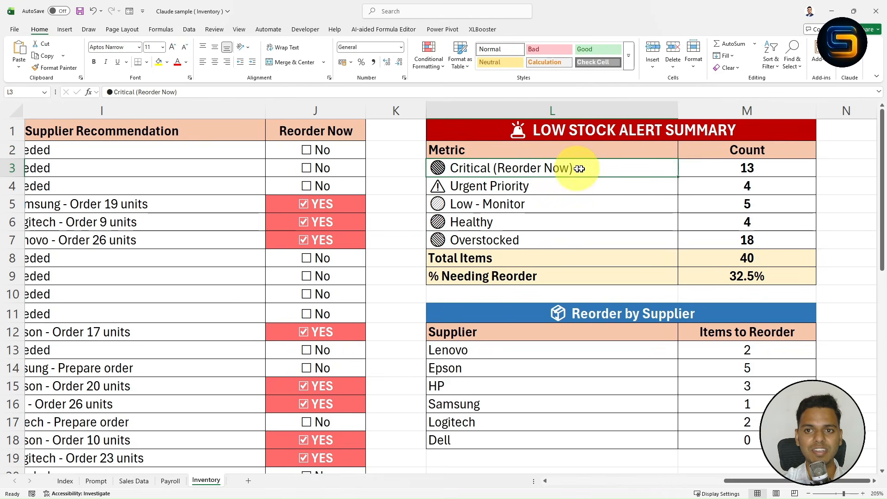
left_click(700, 169)
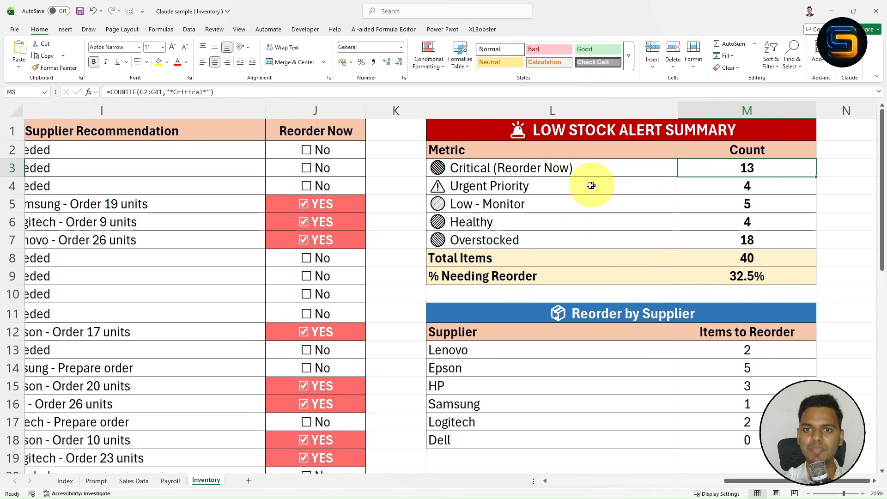
Step: Read the summary counts for Urgent Priority, Low - Monitor, Healthy and Overstocked in rows 4 to 7
left_click_drag(586, 185, 701, 184)
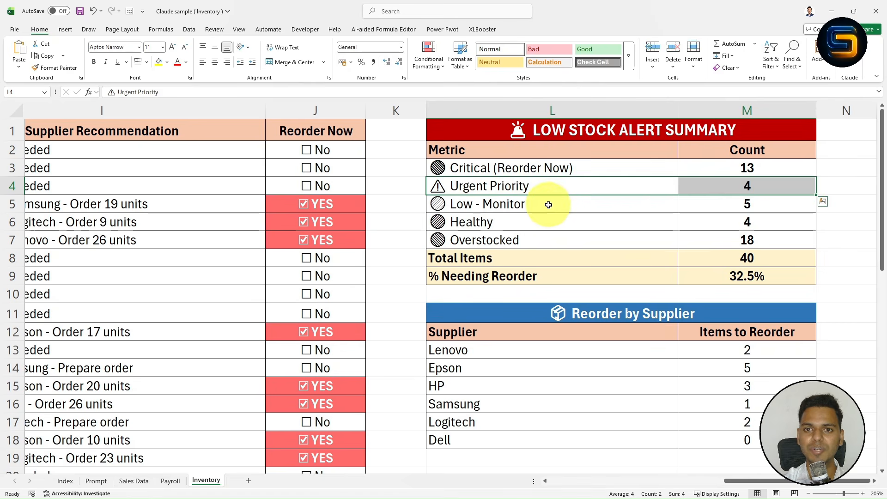
left_click_drag(548, 204, 703, 200)
left_click_drag(530, 223, 693, 222)
left_click(559, 240)
left_click_drag(560, 242, 703, 238)
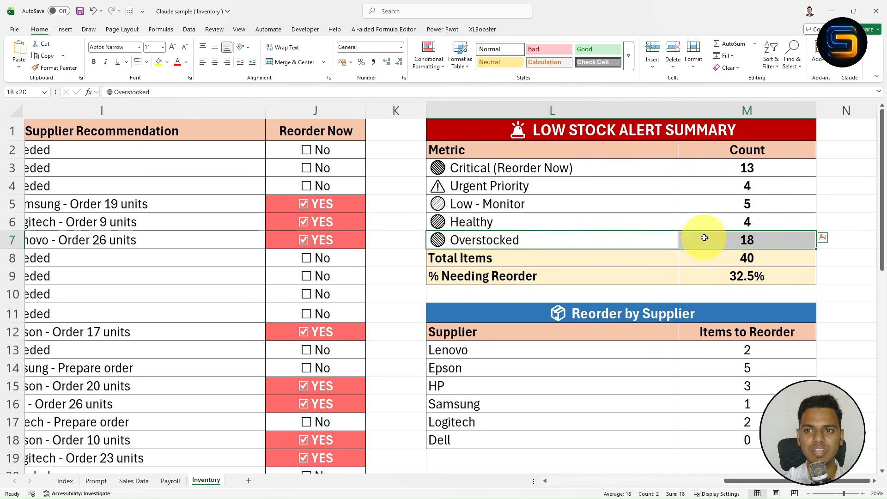
Step: Examine the Total Items and % Needing Reorder rows of the Low Stock Alert Summary
left_click_drag(542, 263, 706, 261)
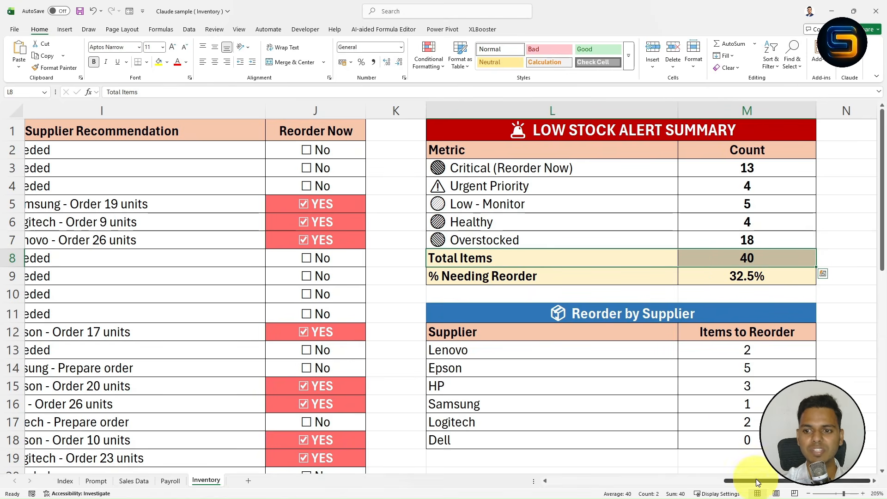
left_click_drag(758, 483, 205, 246)
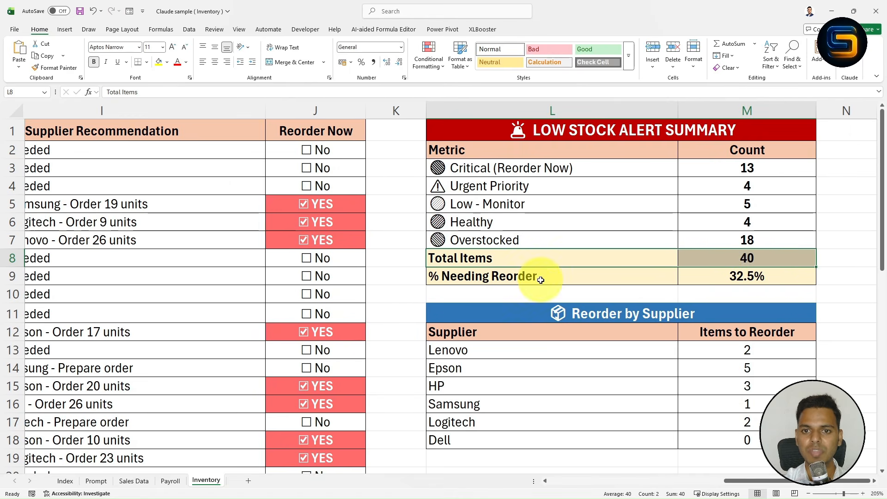
left_click_drag(524, 275, 717, 276)
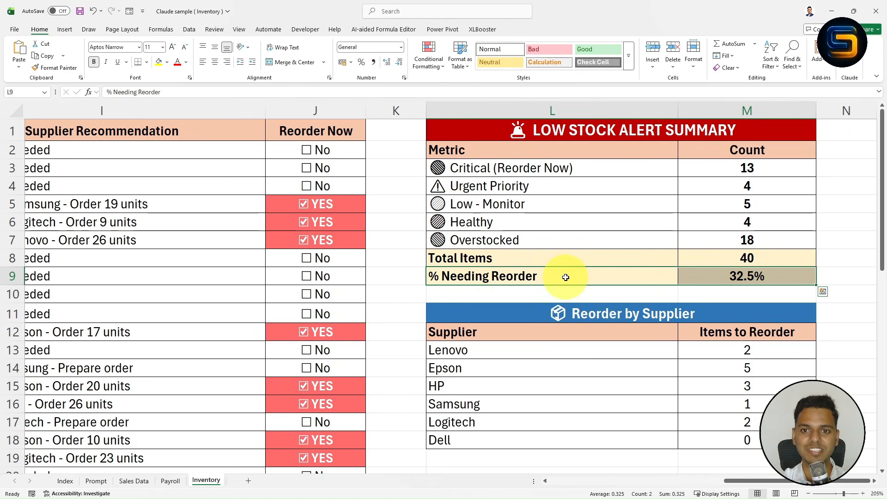
left_click(842, 294)
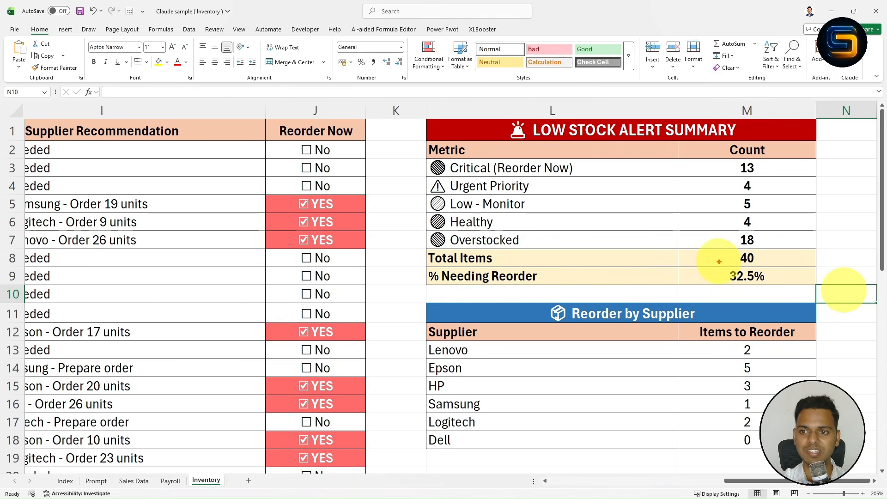
left_click_drag(713, 267, 783, 277)
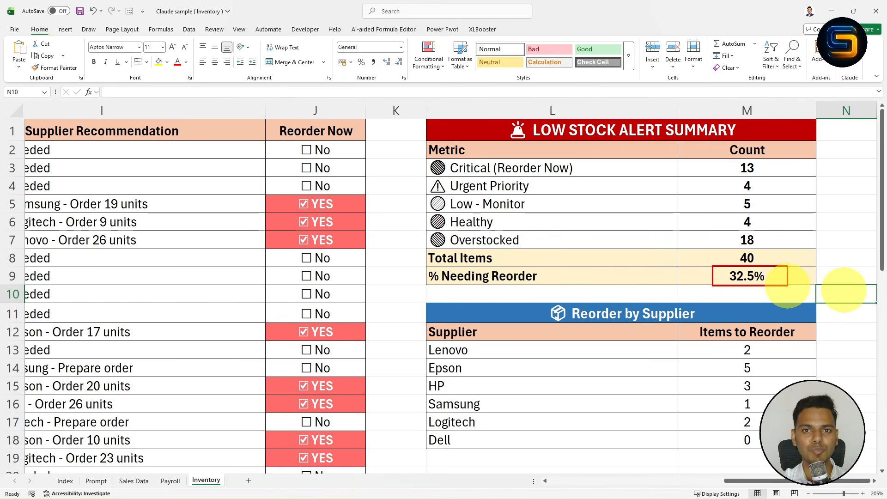
left_click_drag(748, 310, 744, 282)
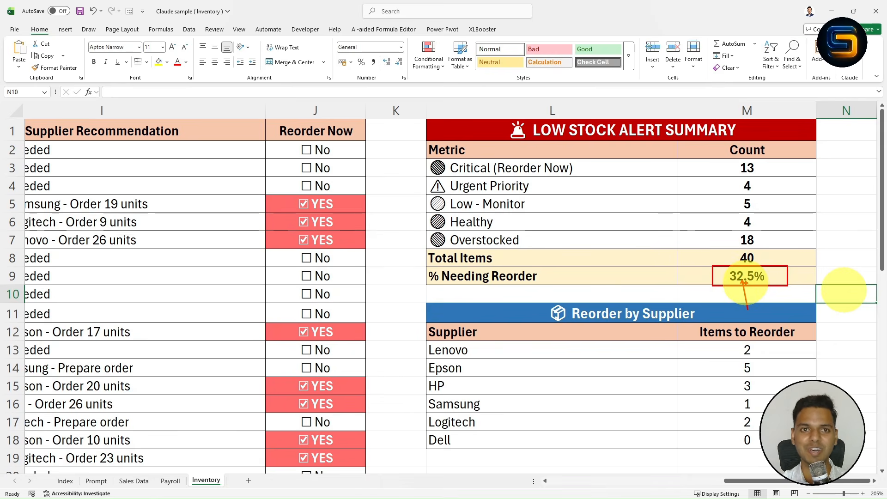
key("Escape")
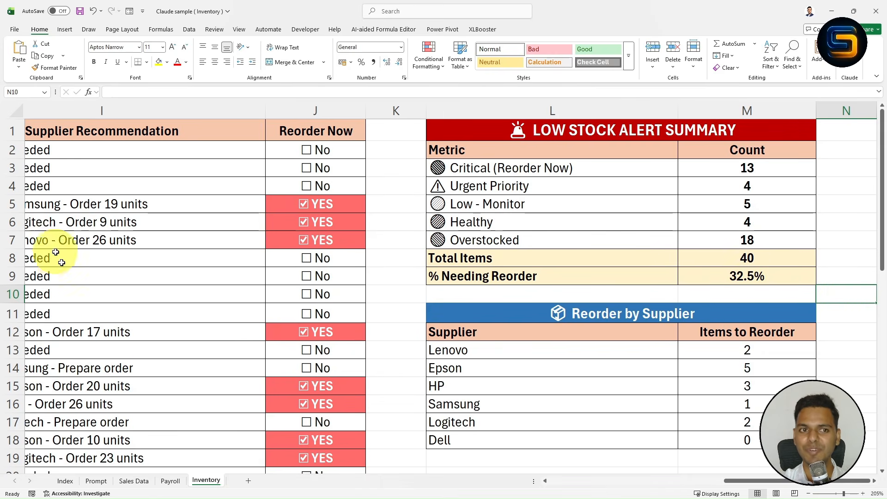
mouse_move(783, 481)
left_mouse_down()
mouse_move(551, 470)
mouse_move(781, 476)
left_mouse_up()
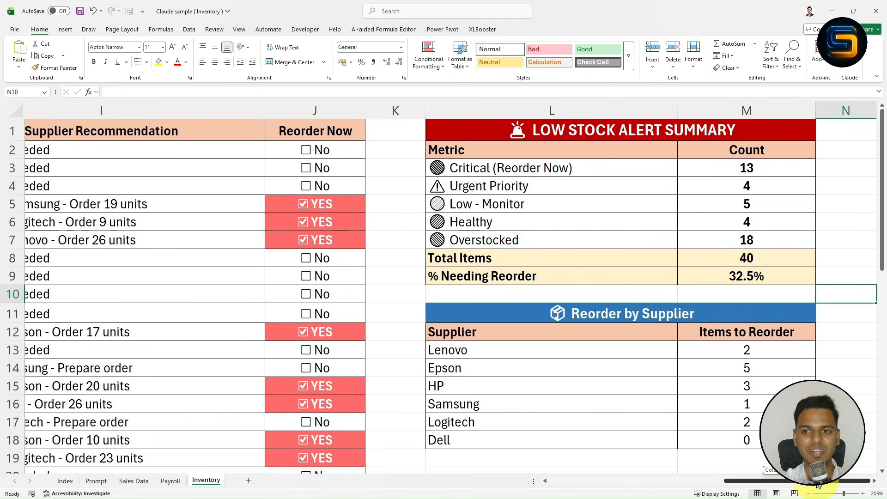
Step: Examine the Reorder by Supplier table's headers and the items to reorder from Lenovo and Epson
scroll(622, 226, "down", 2)
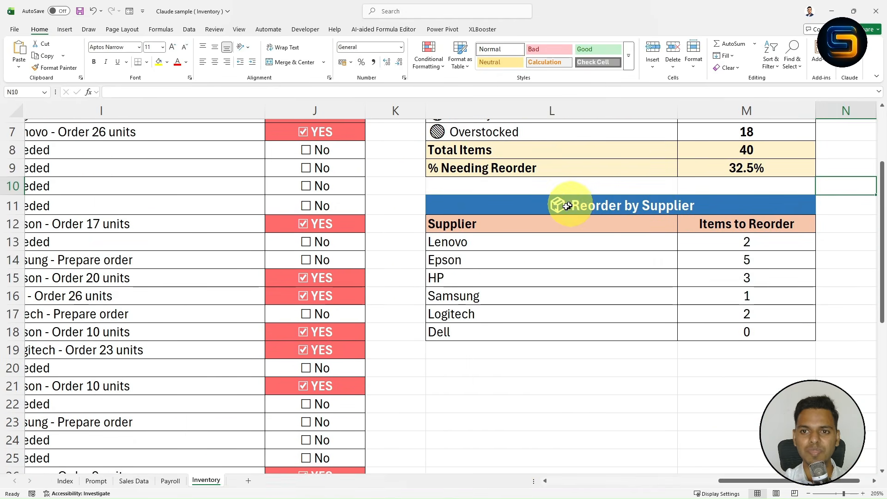
left_click_drag(561, 200, 621, 229)
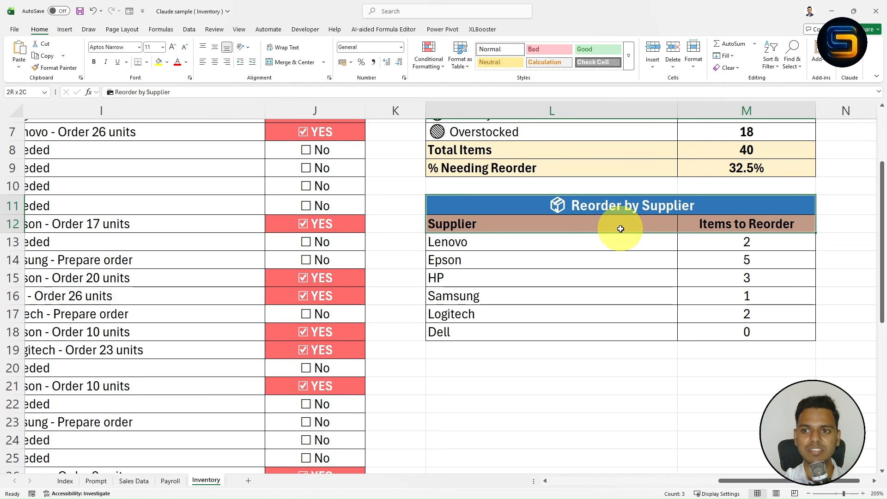
left_click(709, 378)
left_click(468, 244)
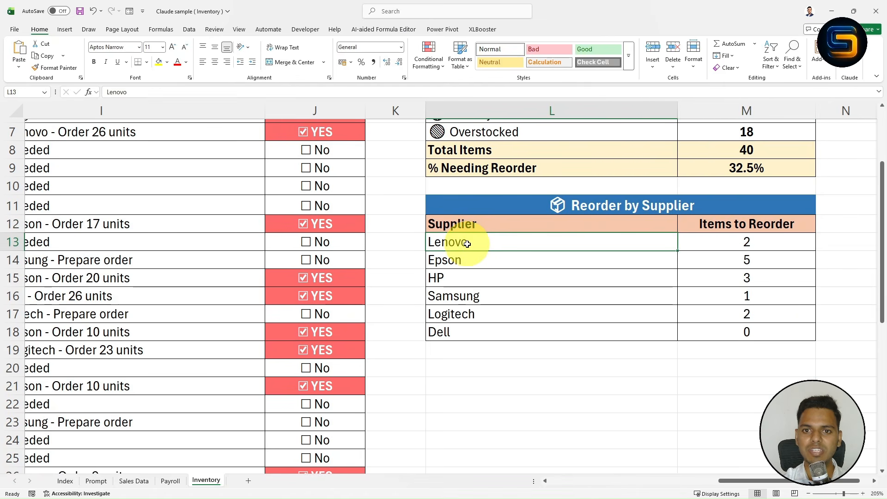
left_click_drag(468, 244, 692, 245)
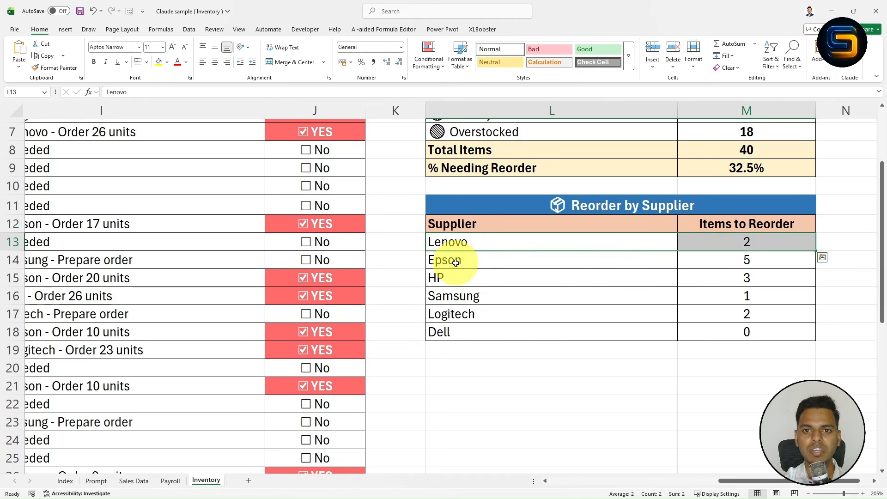
left_click_drag(456, 263, 713, 257)
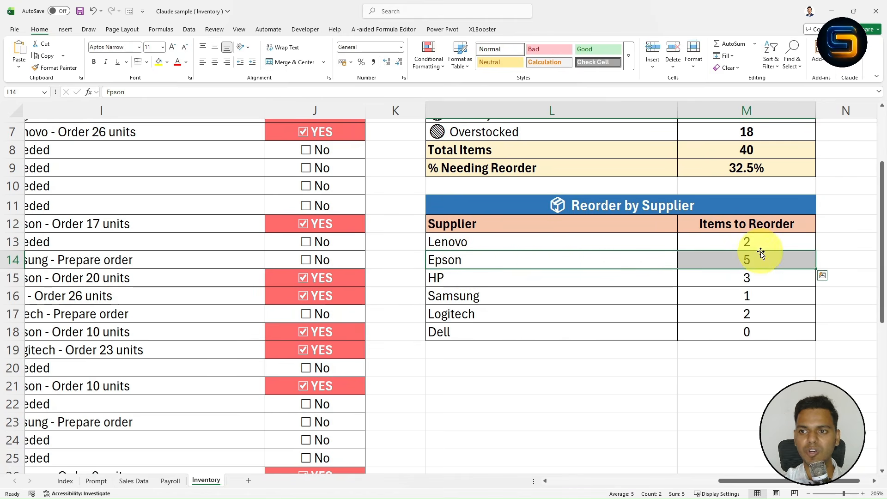
Step: Read the items to reorder for HP, Samsung, Logitech and Dell in the Reorder by Supplier table
left_click_drag(532, 275, 559, 315)
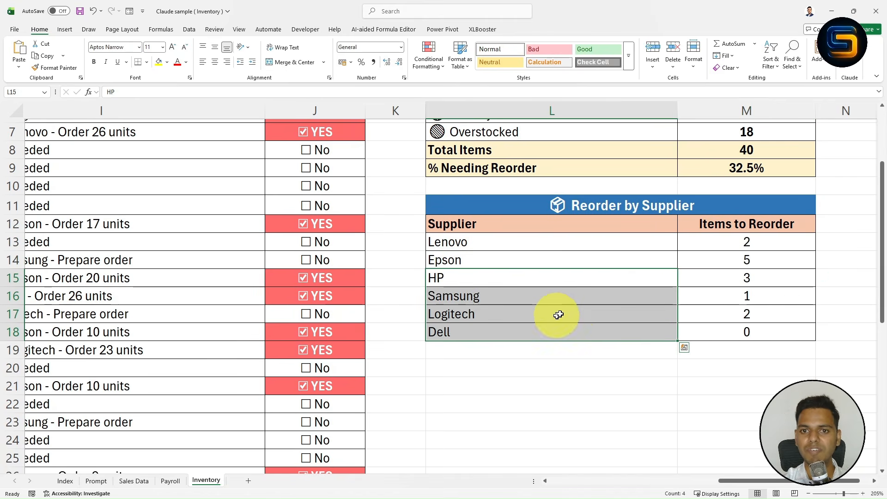
left_click_drag(745, 277, 745, 323)
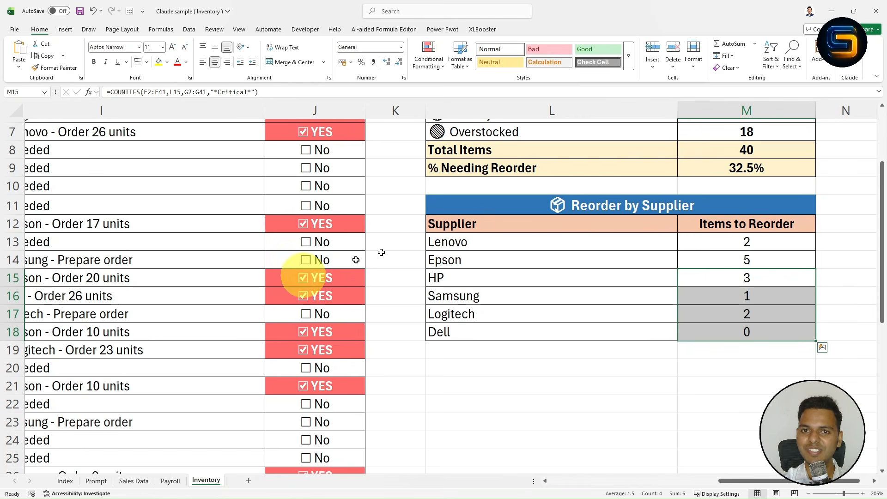
scroll(464, 359, "up", 2)
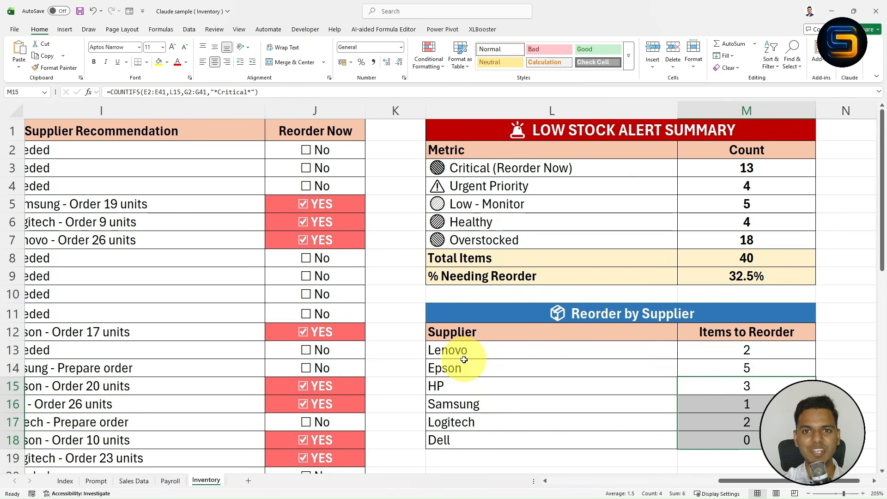
left_click(494, 442)
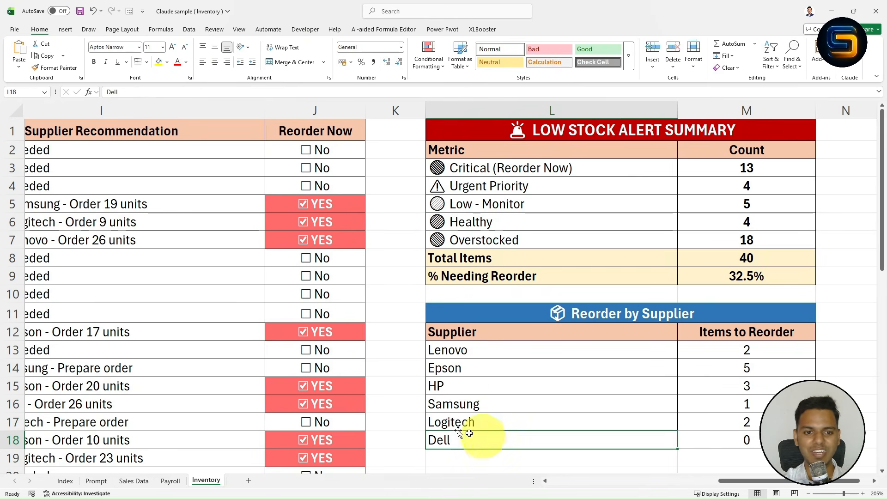
Step: Copy the full Report Summary prompt text from cell D21 of the Prompt sheet and open the Claude add-in
left_click(96, 481)
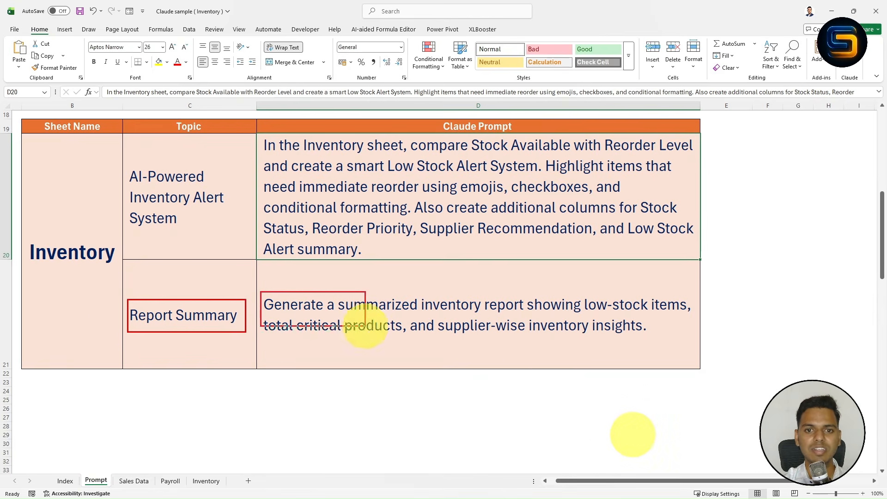
left_click_drag(365, 326, 691, 342)
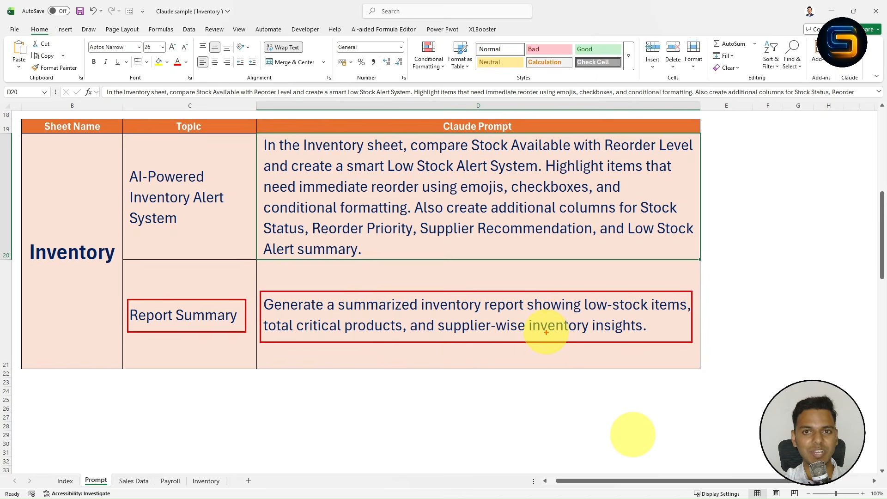
key("Escape")
double_click(453, 315)
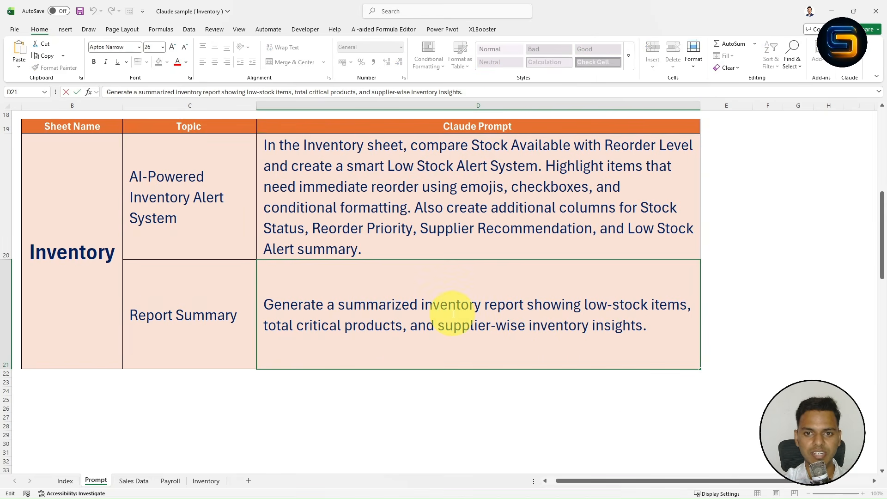
key("ctrl+a")
key("ctrl+c")
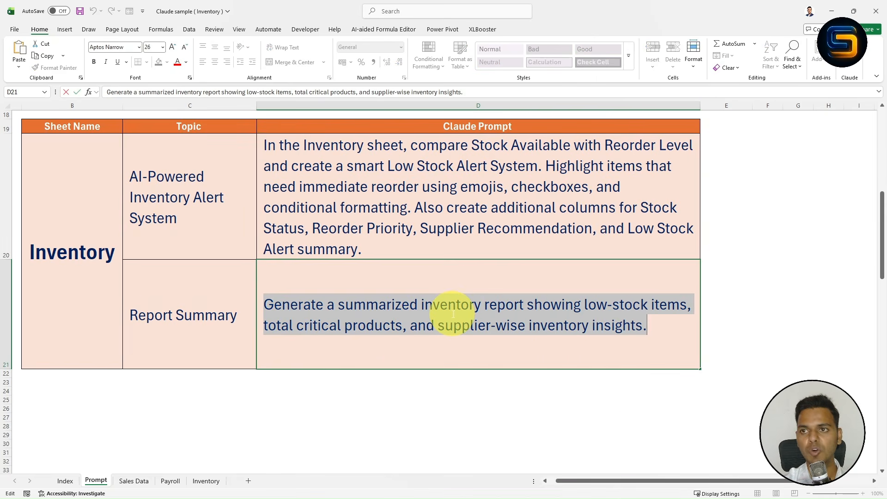
left_click(852, 57)
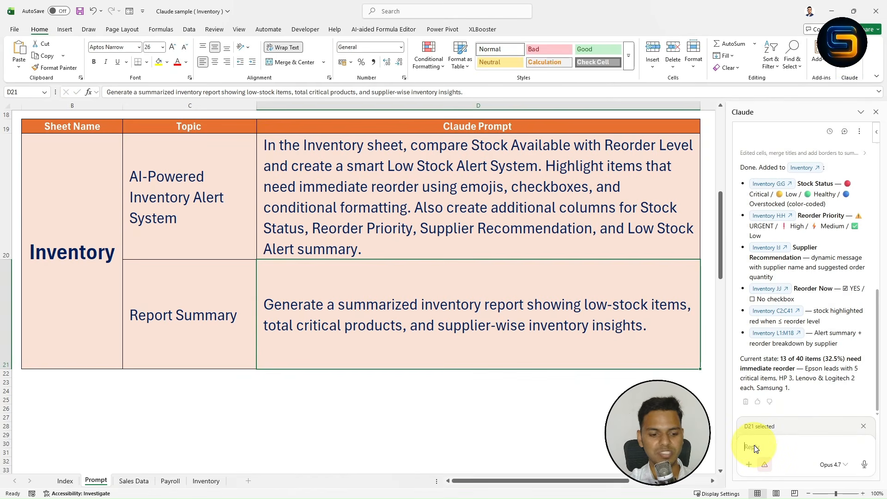
Step: Submit the copied Report Summary prompt to Claude with the Inventory sheet active
key("ctrl+v")
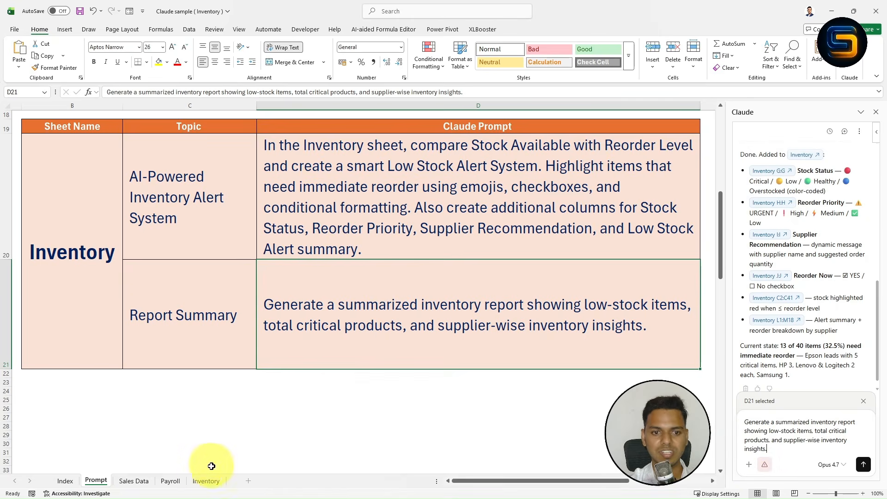
left_click(200, 482)
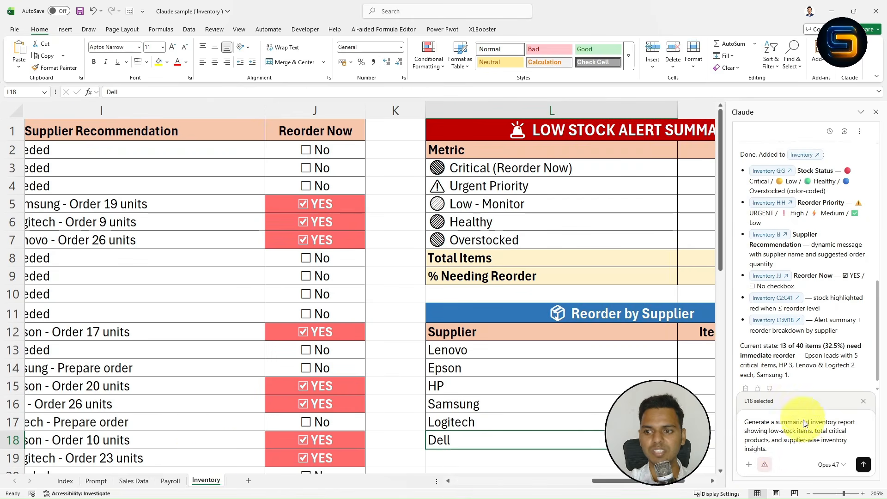
left_click(862, 464)
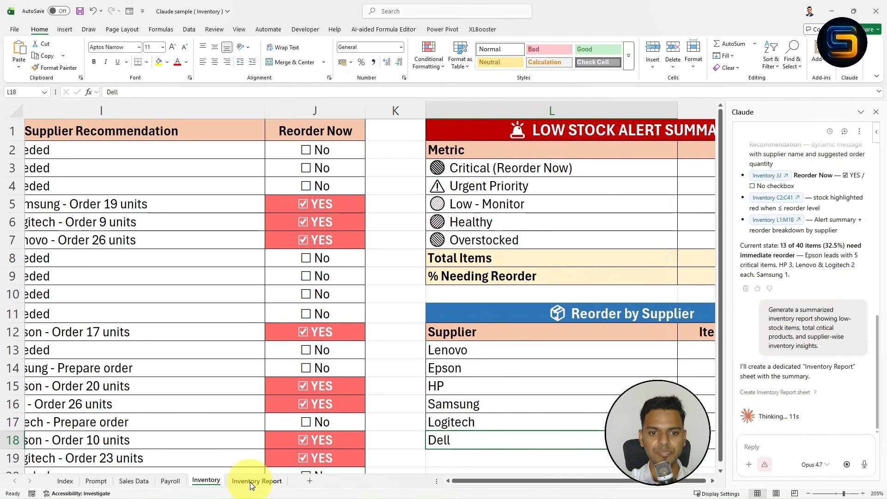
Step: Open the generated Inventory Report sheet and skim its Key Metrics, Supplier-Wise Inventory Insights and Critical Items sections
left_click(250, 484)
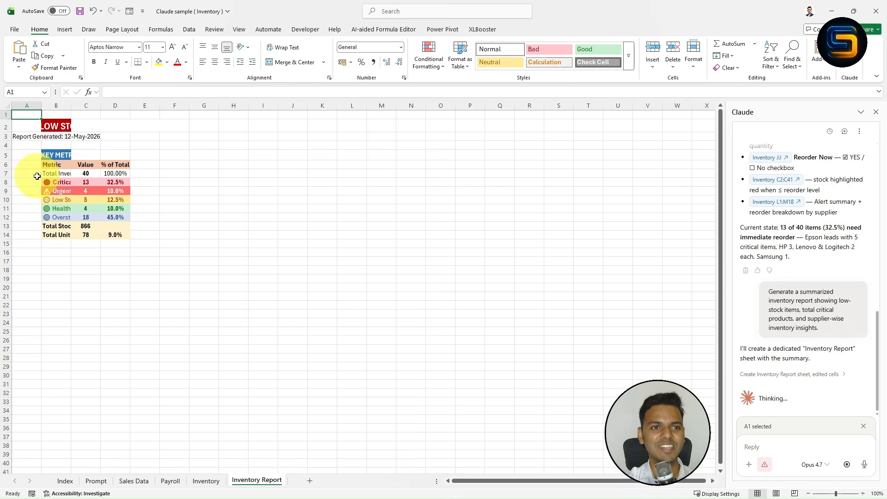
scroll(37, 171, "up", 2)
scroll(37, 172, "up", 1)
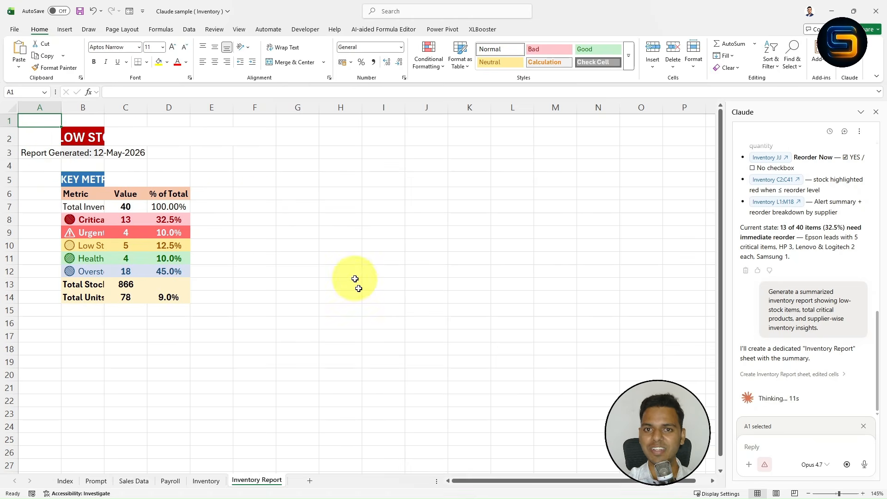
scroll(462, 245, "down", 6)
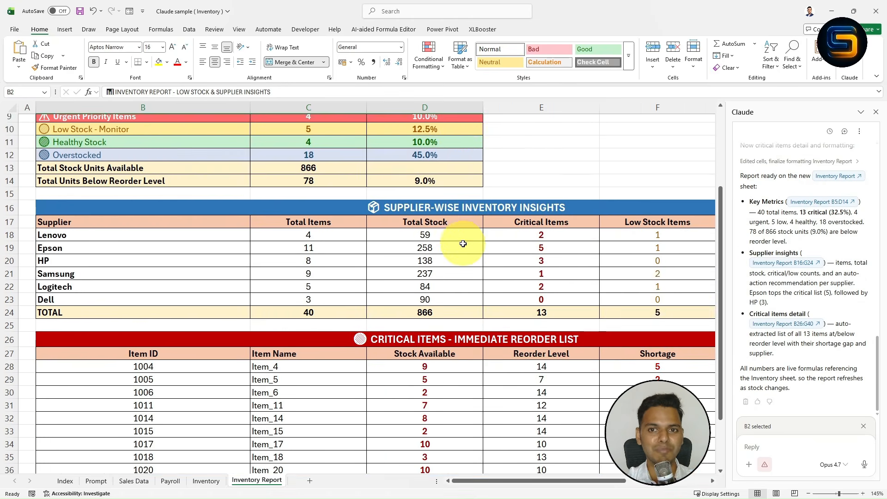
scroll(464, 246, "up", 6)
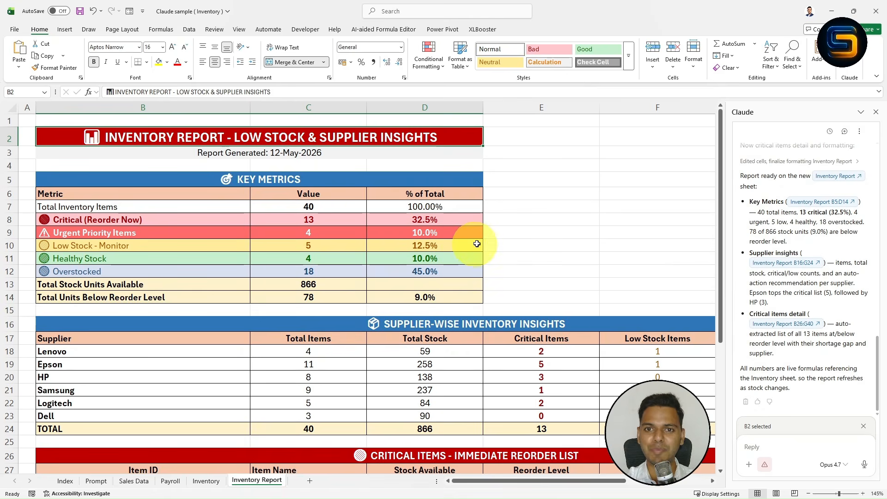
scroll(390, 185, "down", 4)
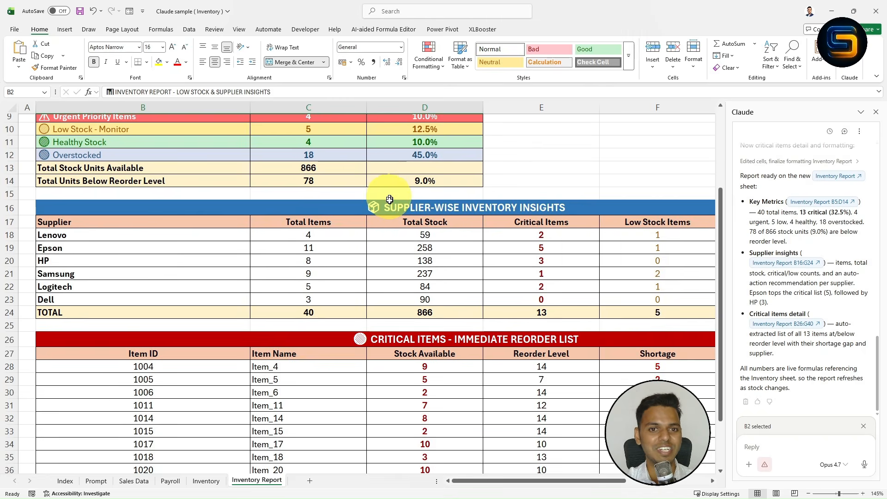
scroll(390, 201, "up", 4)
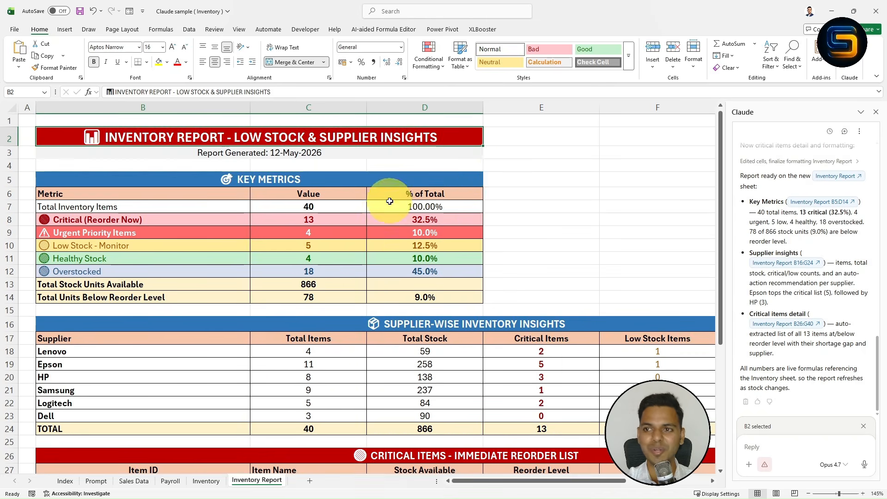
Step: Close the Claude add-in and inspect the Inventory Report's title and the report date formula in cell B3
left_click(874, 113)
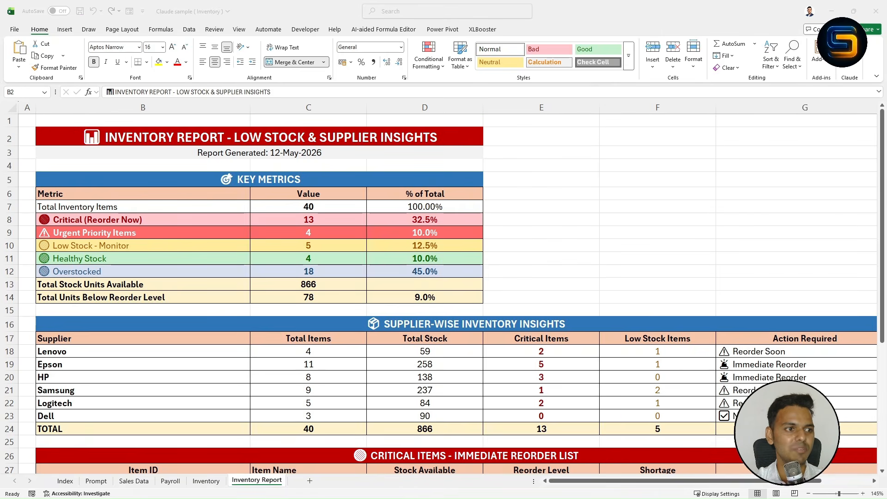
left_click(602, 166)
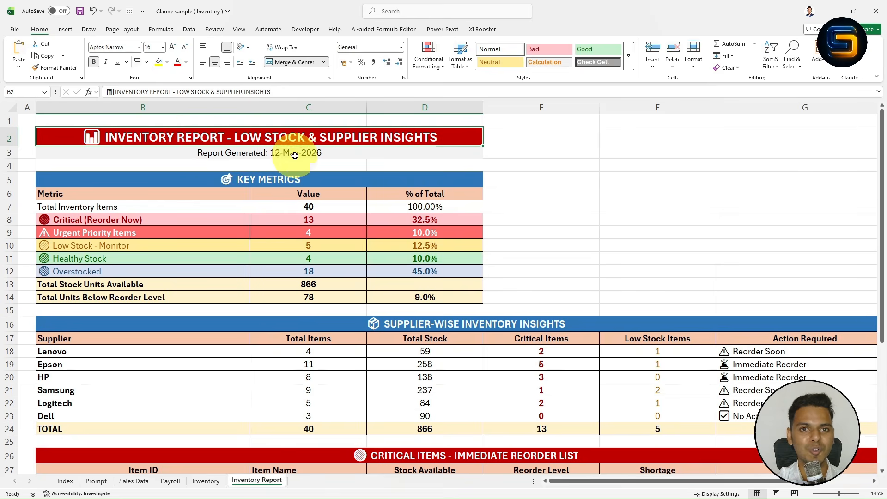
scroll(183, 151, "up", 2, "ctrl")
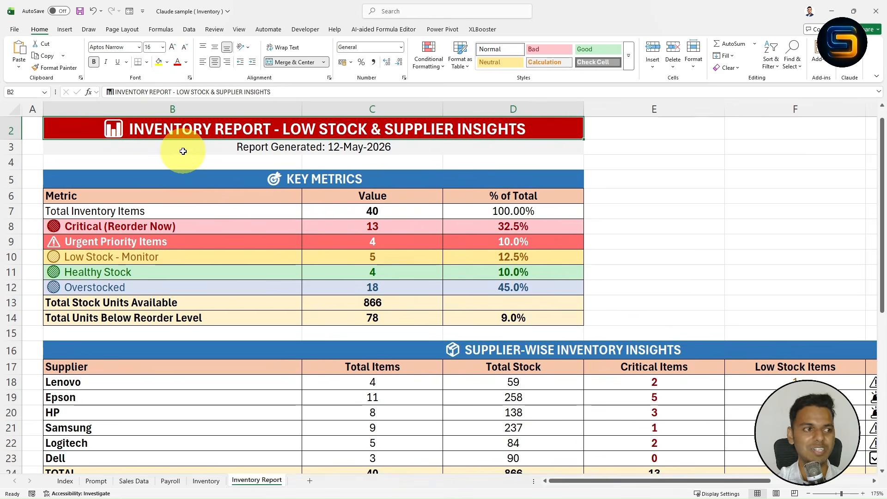
scroll(183, 151, "up", 1, "ctrl")
scroll(234, 155, "up", 1)
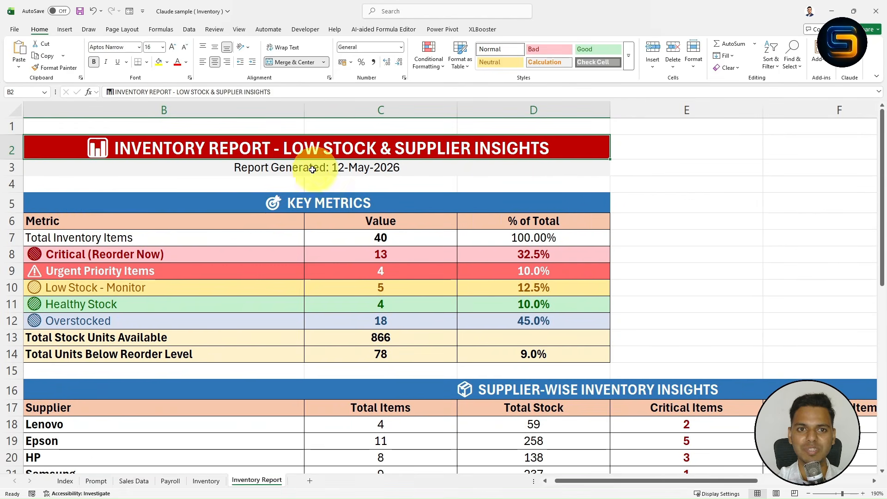
left_click(277, 170)
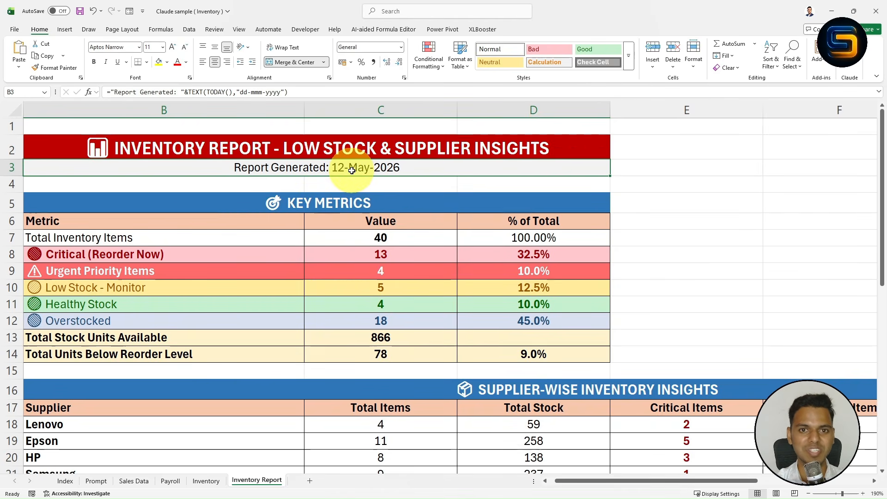
left_click(673, 240)
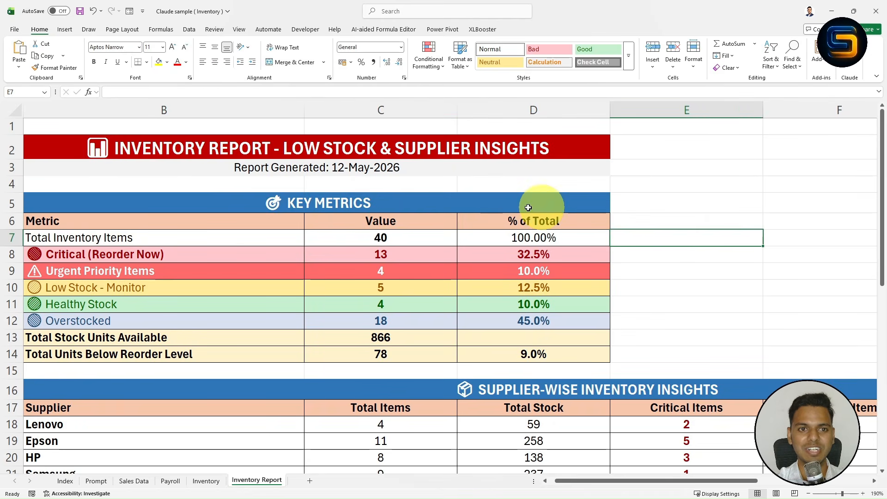
Step: Examine the Key Metrics heading and its Metric, Value and % of Total columns
left_click(237, 203)
left_click_drag(170, 220, 162, 337)
left_click_drag(413, 220, 407, 337)
left_click_drag(532, 221, 549, 298)
left_click(619, 287)
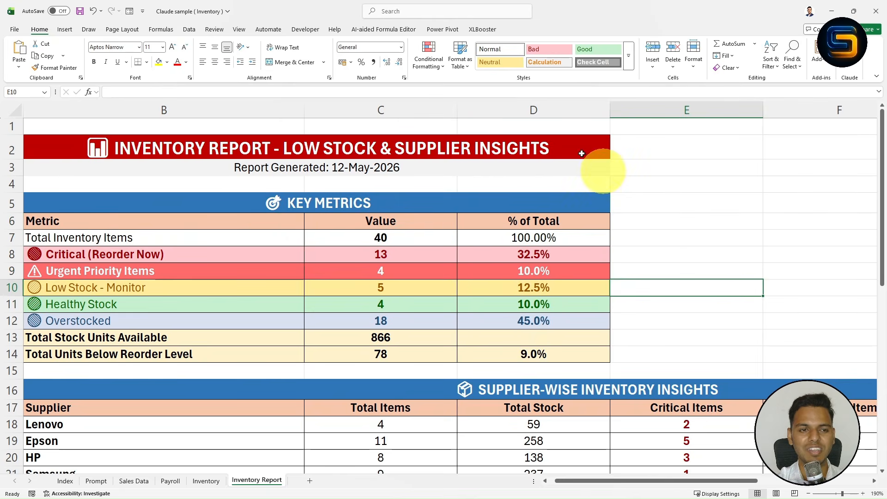
Step: Read the Total Inventory Items and Critical (Reorder Now) rows of the Key Metrics table
scroll(307, 247, "down", 2)
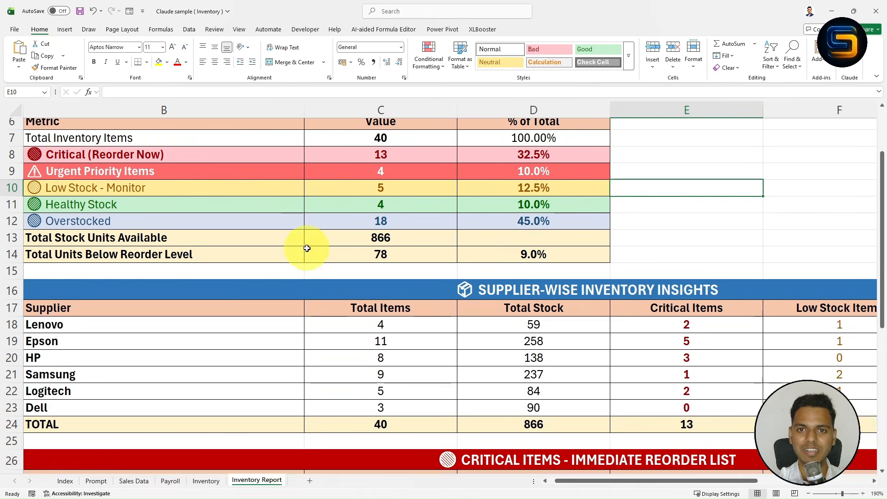
scroll(307, 249, "up", 2)
left_click(80, 238)
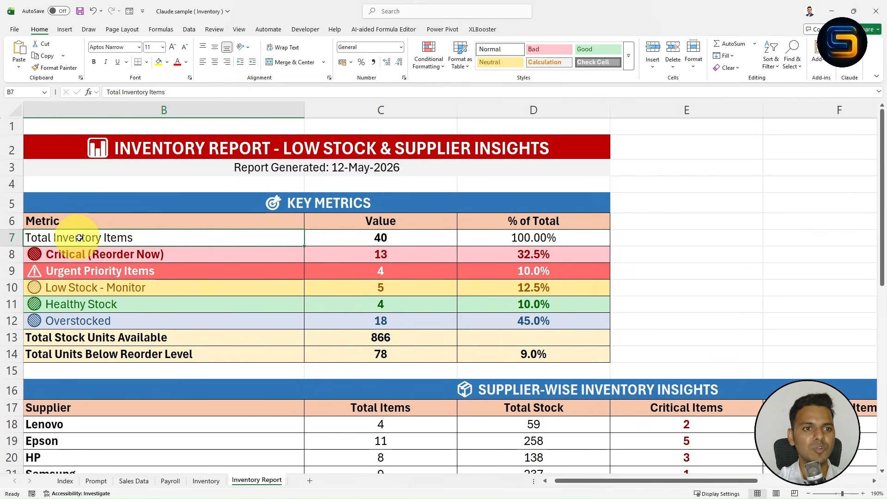
left_click_drag(220, 236, 482, 240)
left_click_drag(153, 255, 512, 254)
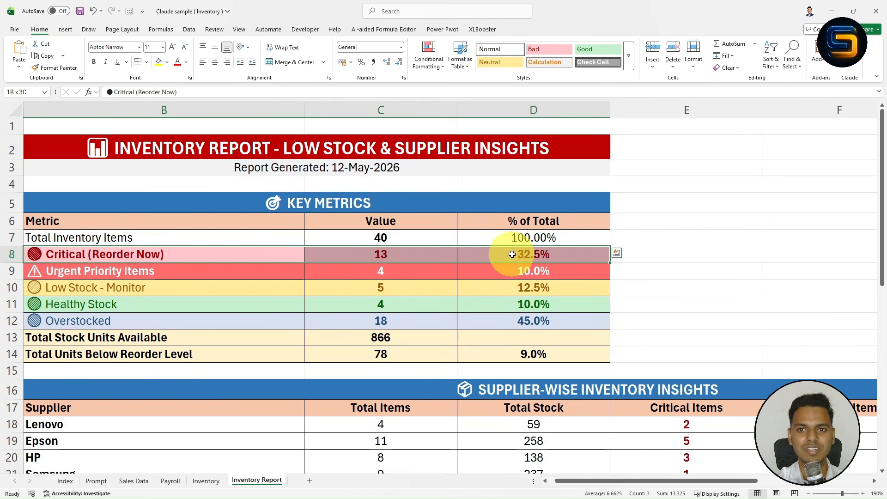
Step: Read the Urgent Priority Items, Low Stock - Monitor, Healthy Stock and Overstocked rows of the Key Metrics table
left_click(119, 272)
left_click_drag(119, 274, 471, 272)
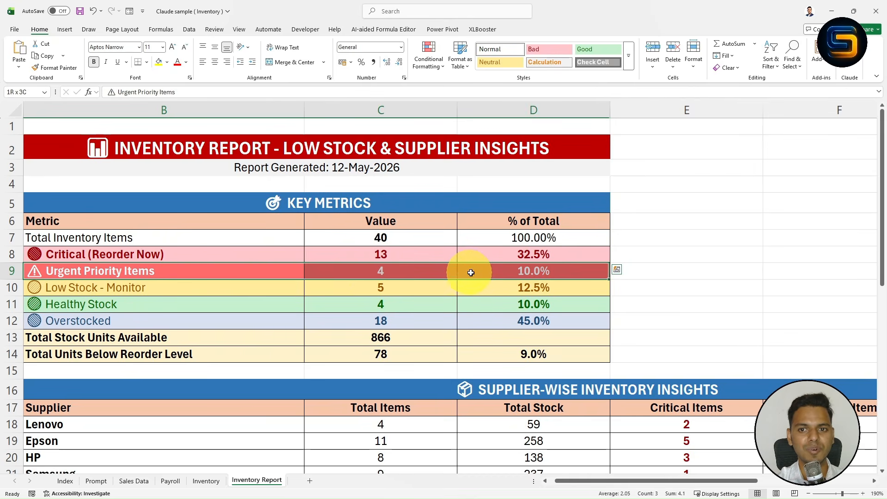
left_click_drag(120, 294, 358, 290)
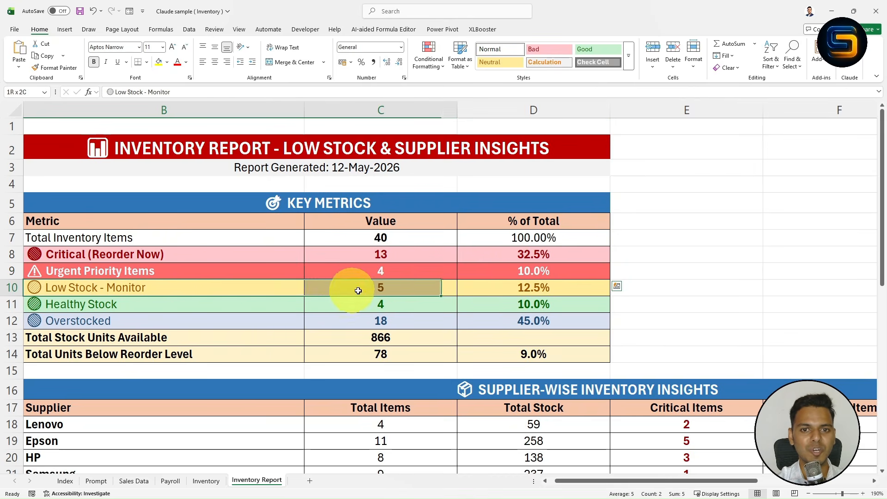
left_click_drag(138, 304, 379, 303)
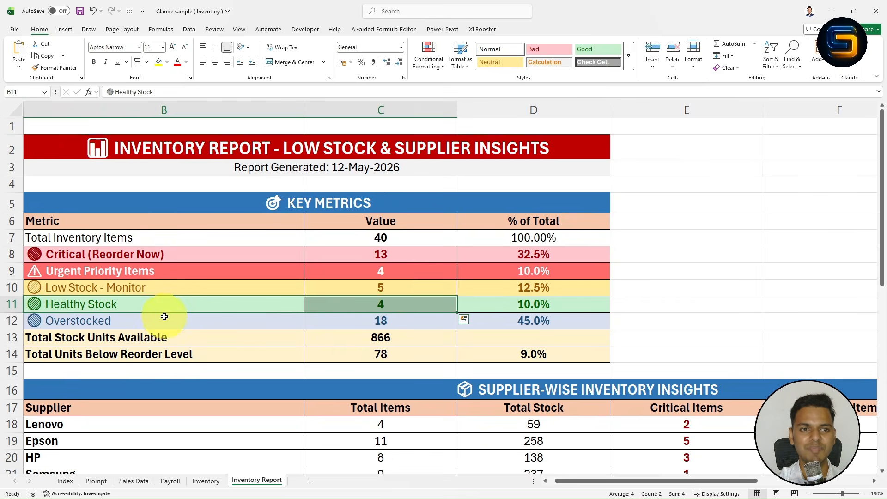
left_click_drag(164, 316, 426, 313)
left_click(407, 316)
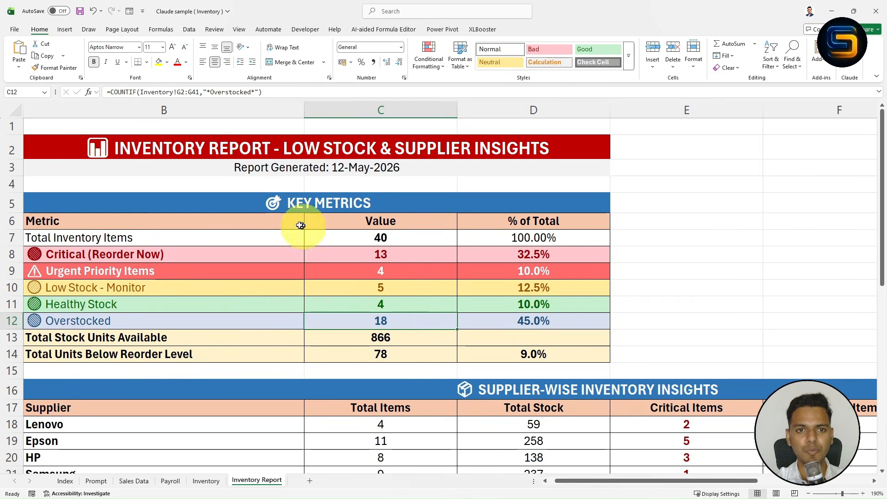
Step: Review the whole Key Metrics table again, including its header row and each of its three columns
left_click_drag(266, 204, 361, 360)
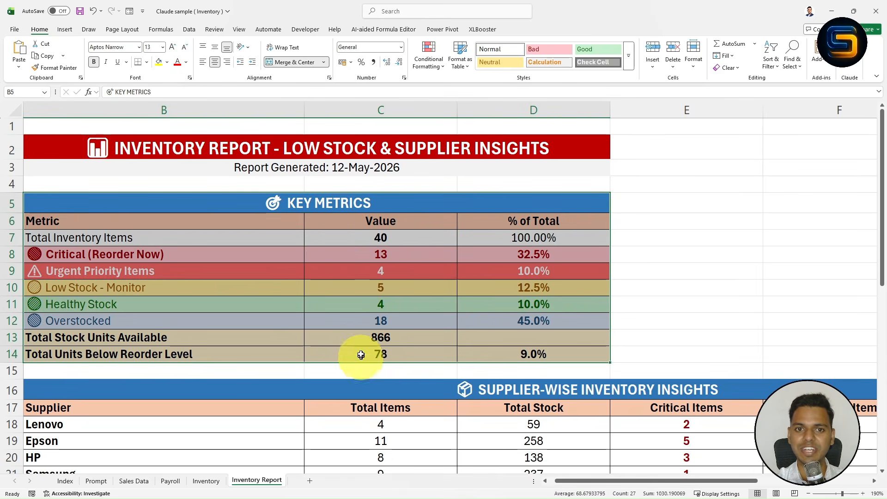
left_click(334, 267)
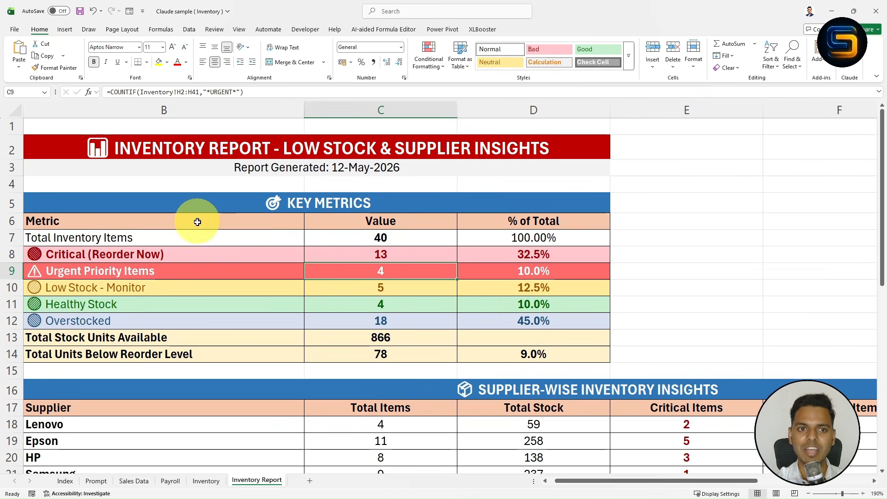
left_click_drag(198, 222, 514, 222)
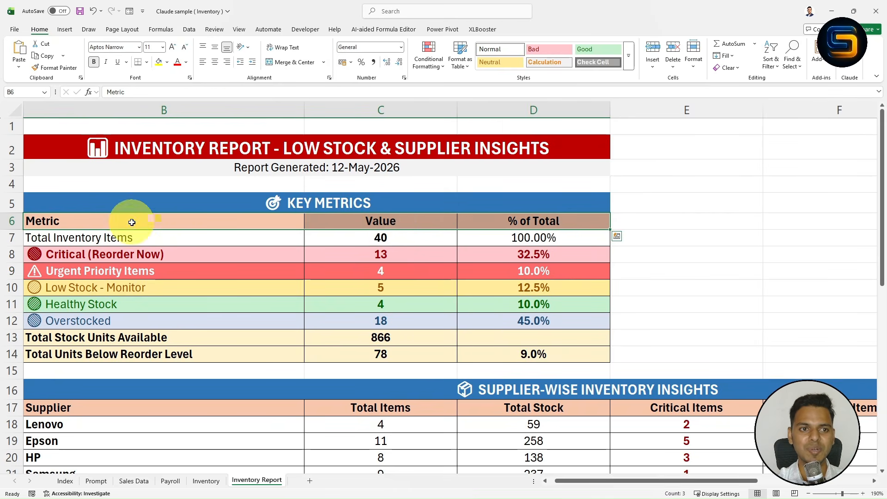
left_click_drag(132, 222, 138, 339)
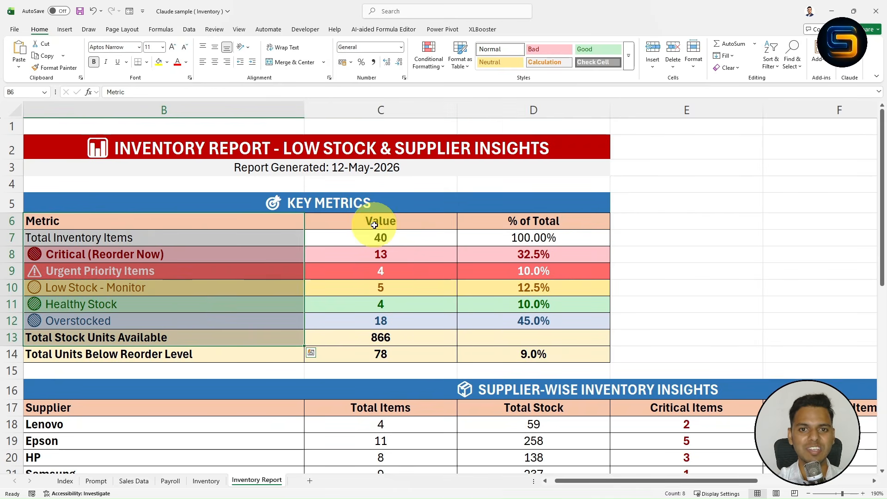
left_click_drag(374, 225, 367, 338)
left_click_drag(519, 221, 508, 338)
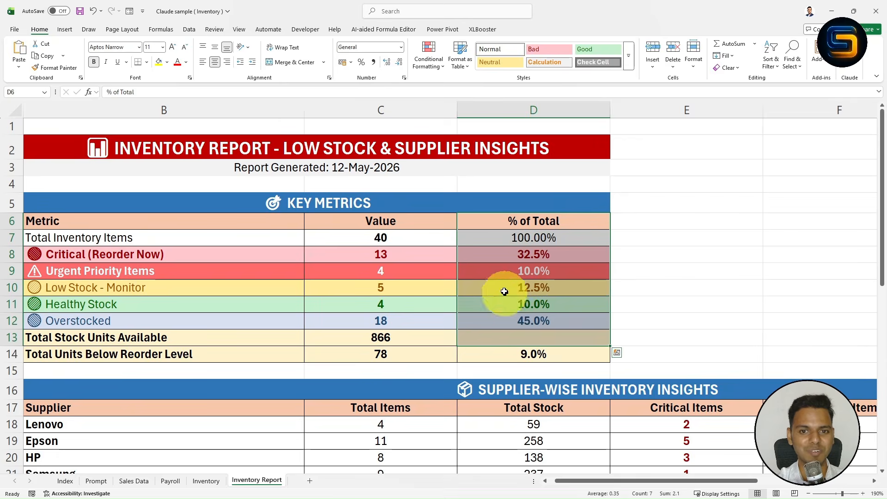
Step: Examine the Total Stock Units Available and Total Units Below Reorder Level rows of the Key Metrics table
scroll(504, 291, "down", 2)
left_click(133, 233)
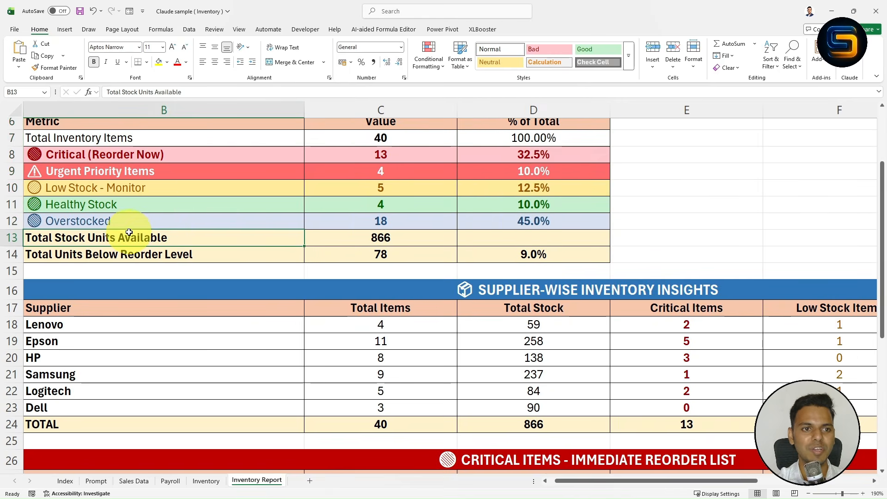
left_click(367, 240)
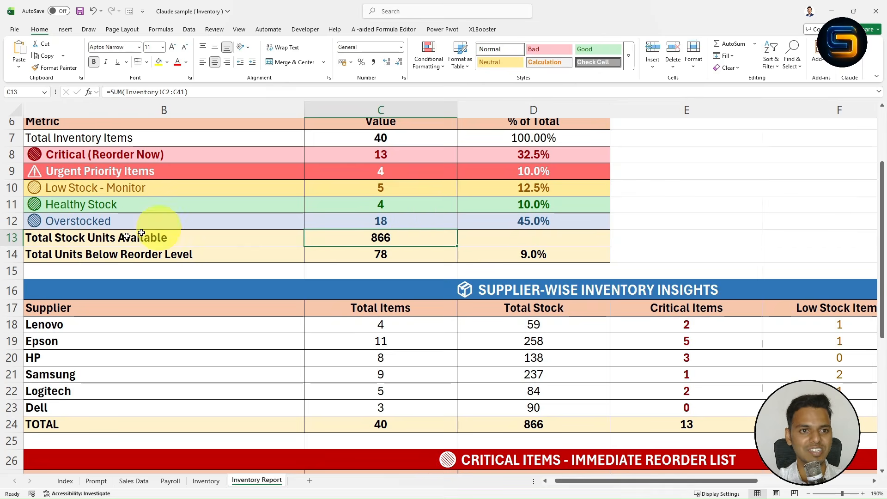
left_click(82, 255)
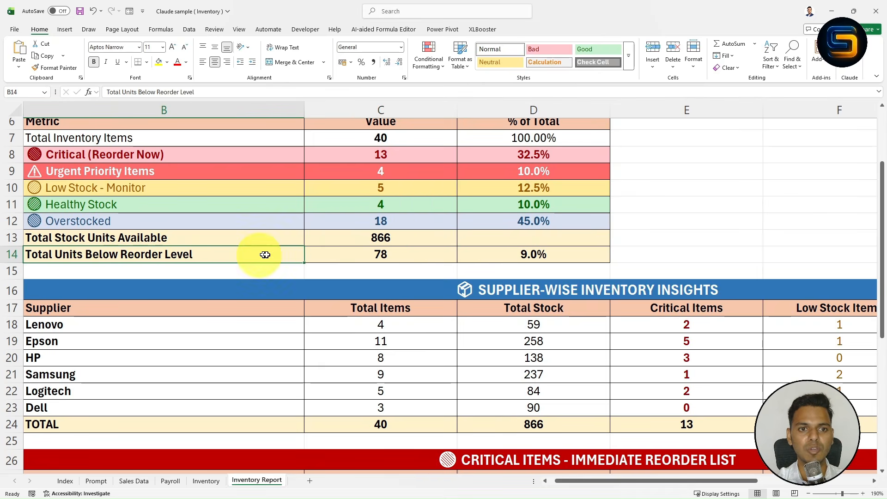
left_click_drag(264, 255, 384, 255)
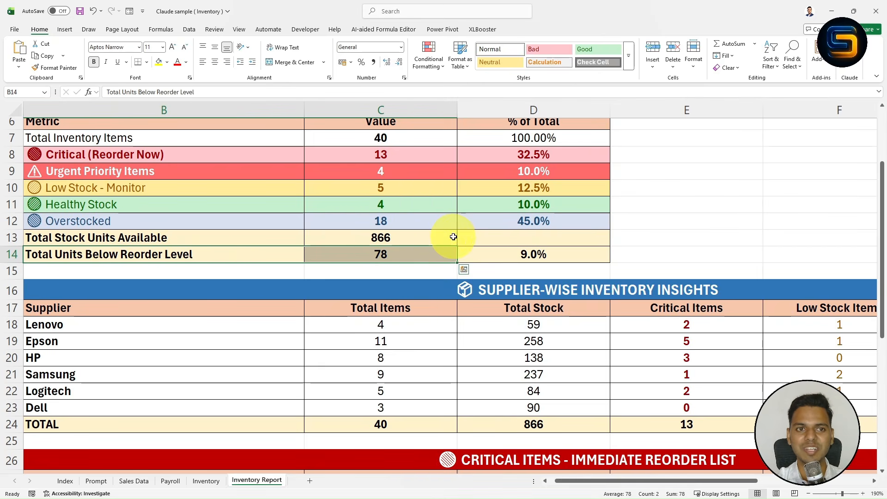
Step: Review the Supplier, Total Items, Total Stock, Critical Items and Low Stock Items columns of the Supplier-Wise Inventory Insights table
scroll(453, 236, "up", 2)
scroll(452, 163, "down", 3)
scroll(418, 150, "down", 1)
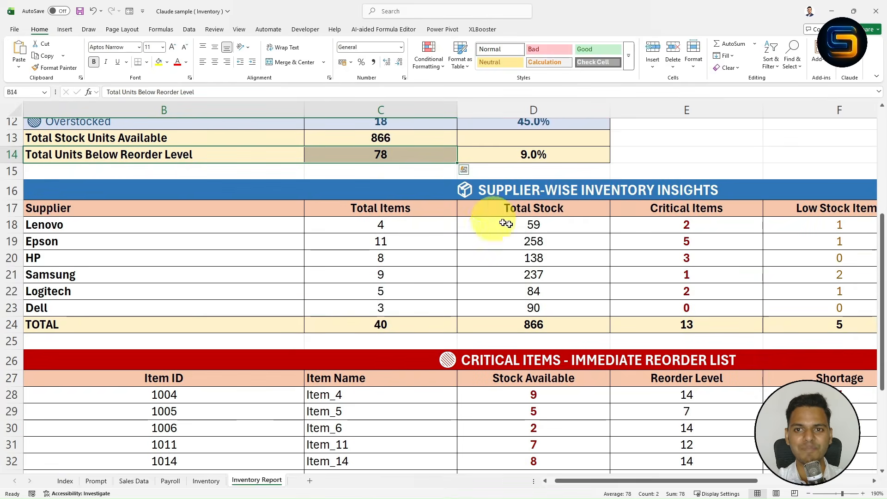
scroll(481, 224, "down", 3, "ctrl")
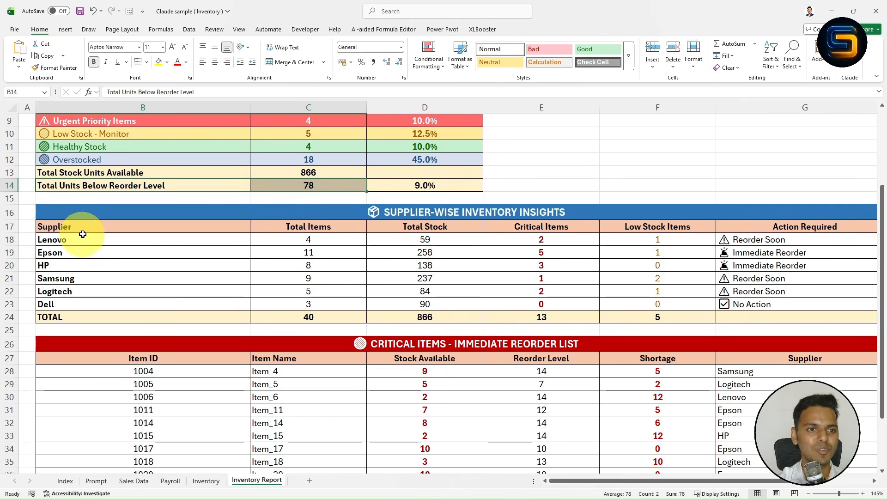
left_click_drag(82, 227, 83, 279)
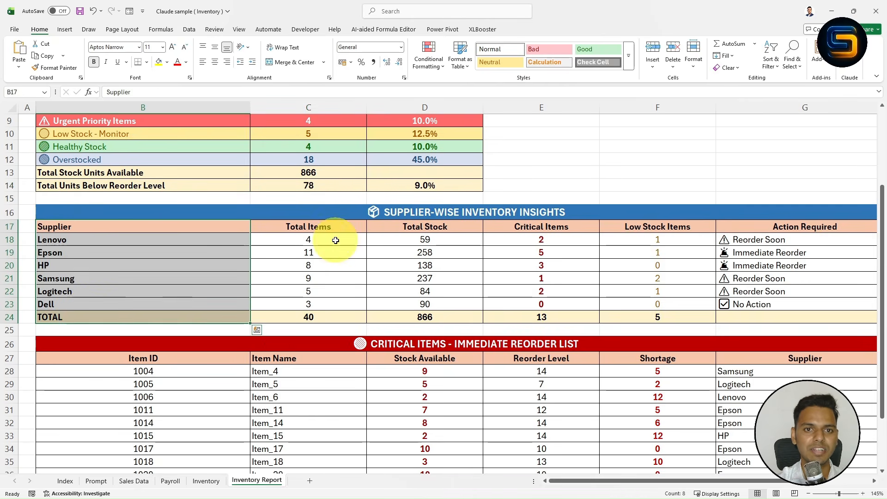
left_click_drag(315, 226, 317, 317)
left_click_drag(416, 227, 452, 292)
left_click_drag(540, 228, 538, 306)
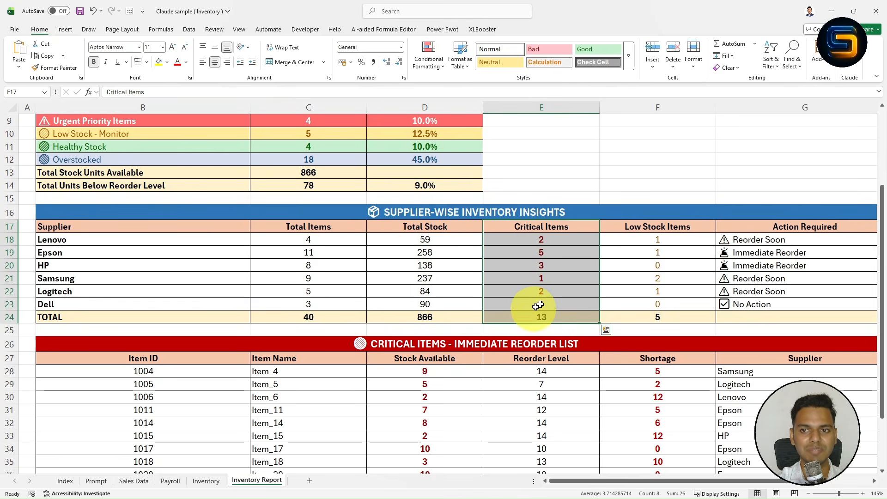
left_click_drag(660, 226, 655, 318)
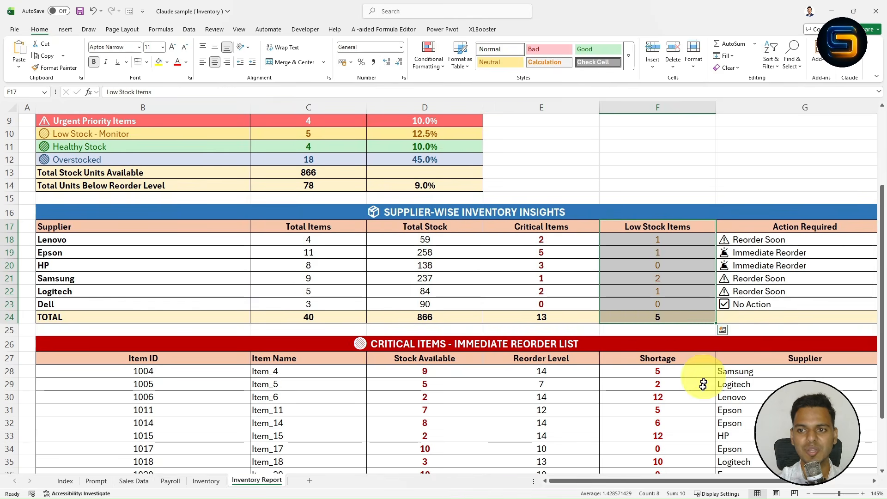
Step: Examine the Action Required column of the supplier insights table, including the formulas in its first and last supplier rows
left_click_drag(664, 480, 714, 481)
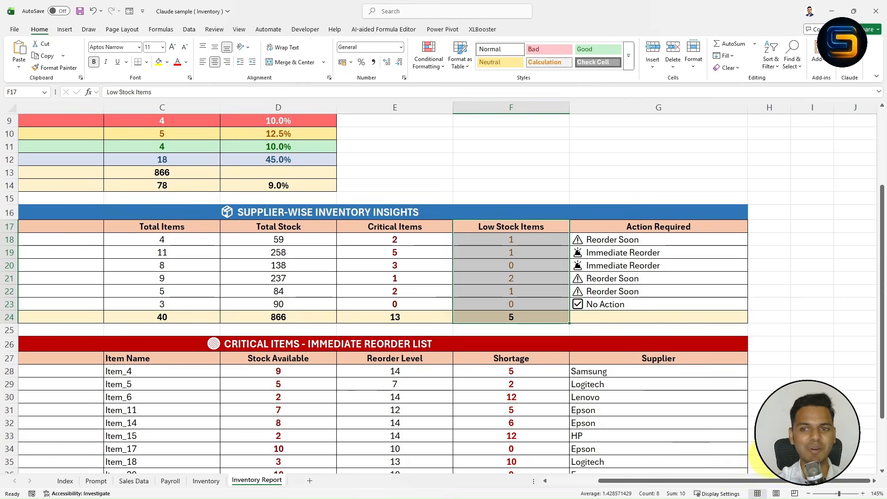
scroll(574, 254, "up", 3)
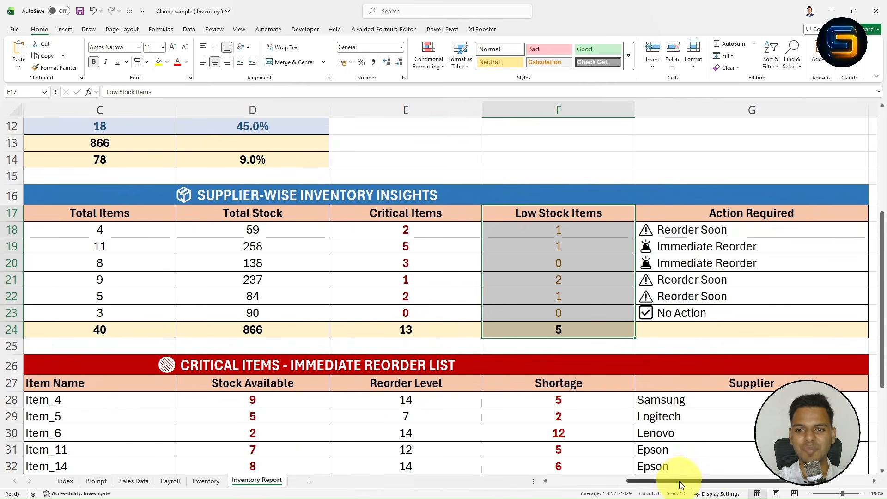
left_click_drag(679, 485, 720, 484)
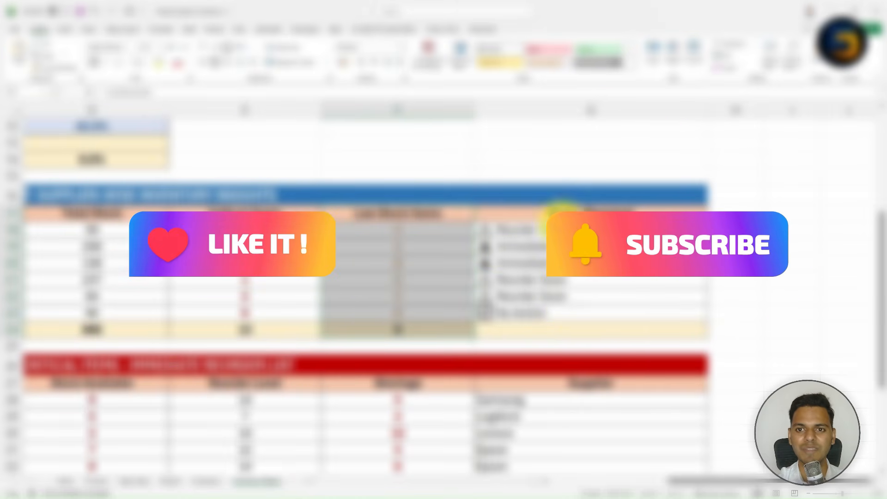
left_click_drag(557, 213, 551, 328)
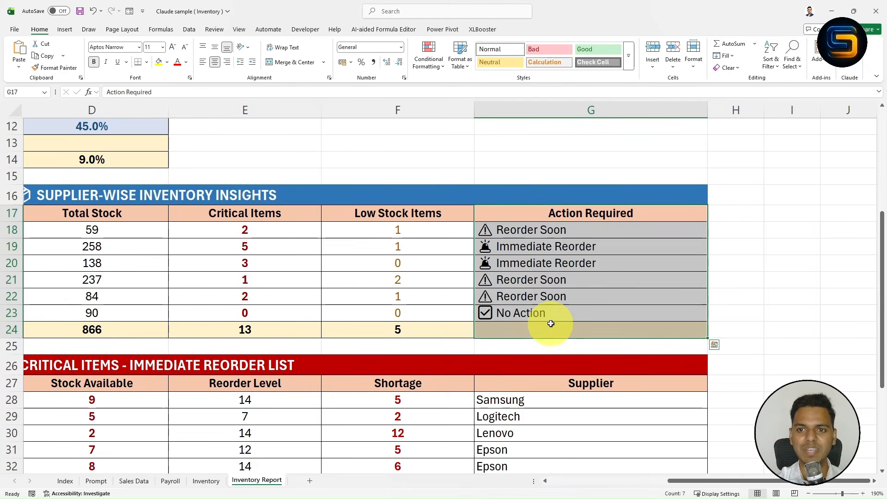
left_click(576, 247)
left_click(545, 231)
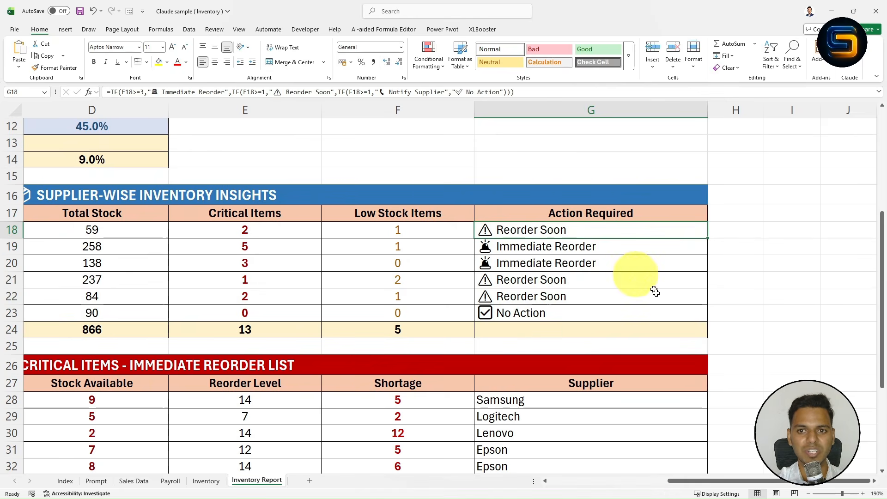
left_click(539, 312)
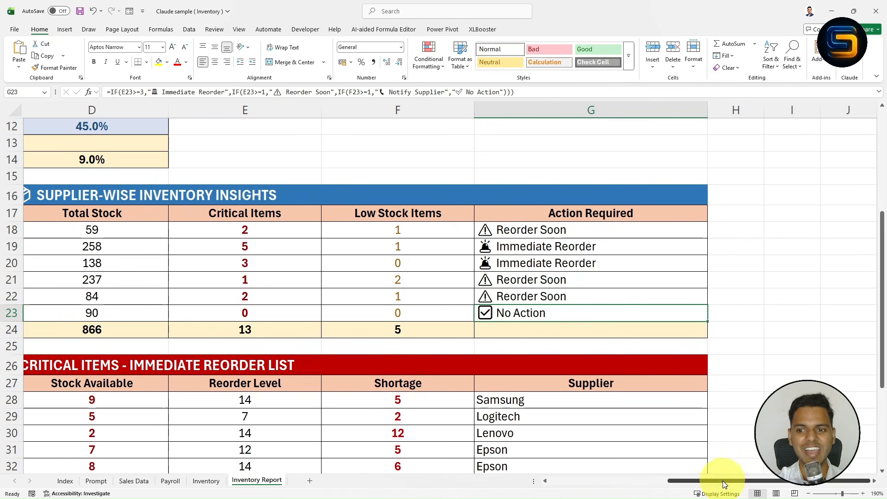
Step: Review the Item ID, Item Name, Stock Available and Reorder Level columns of the Critical Items - Immediate Reorder List
left_click_drag(722, 483, 605, 480)
scroll(481, 357, "down", 2)
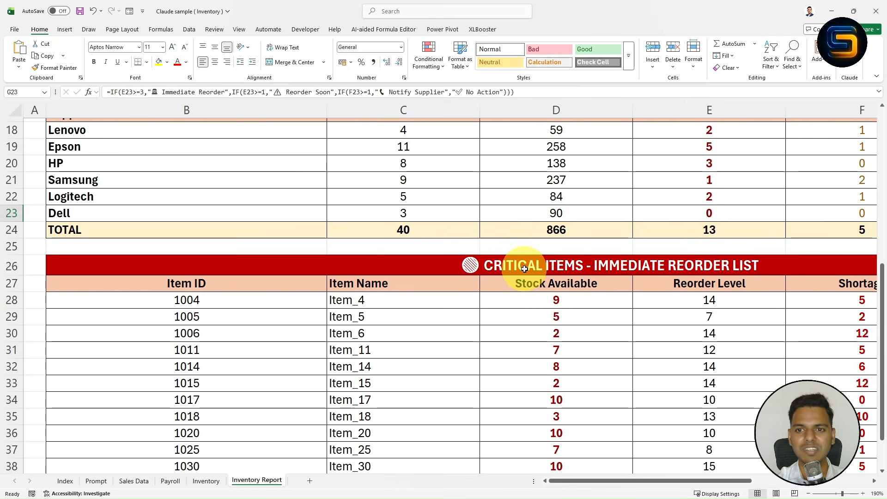
left_click(550, 270)
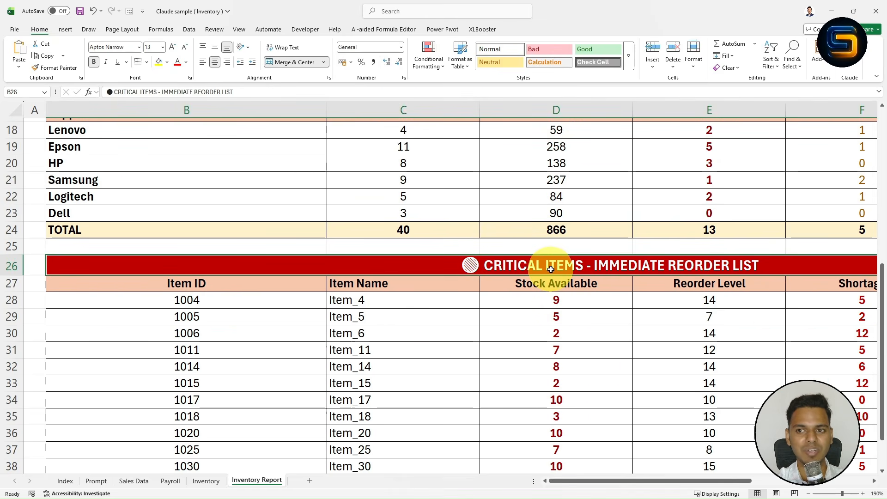
scroll(551, 269, "down", 2)
scroll(435, 277, "down", 2)
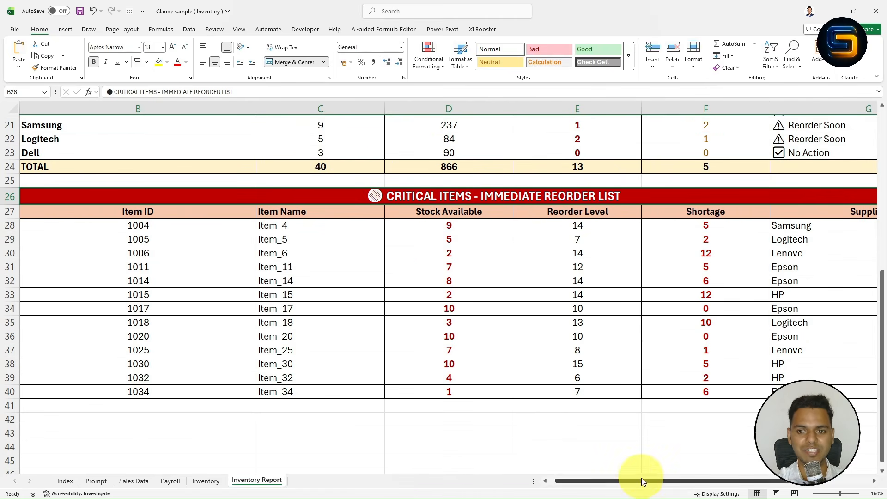
left_click_drag(633, 486, 628, 486)
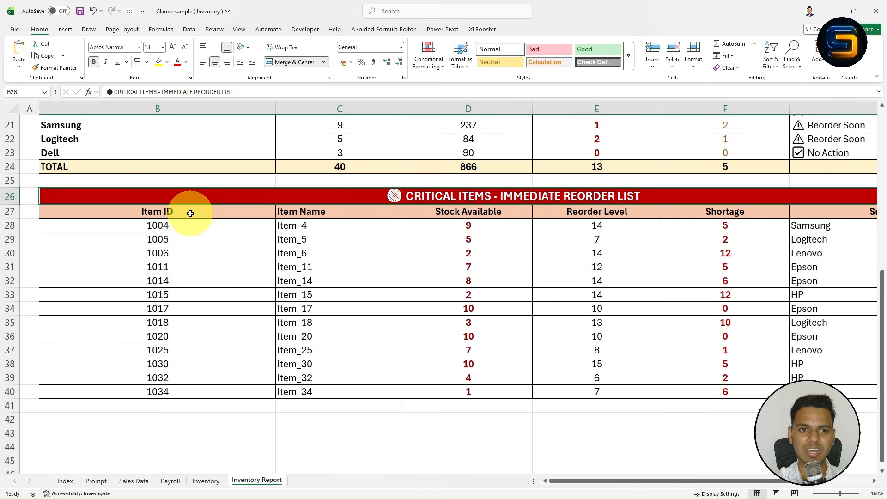
left_click_drag(190, 213, 182, 389)
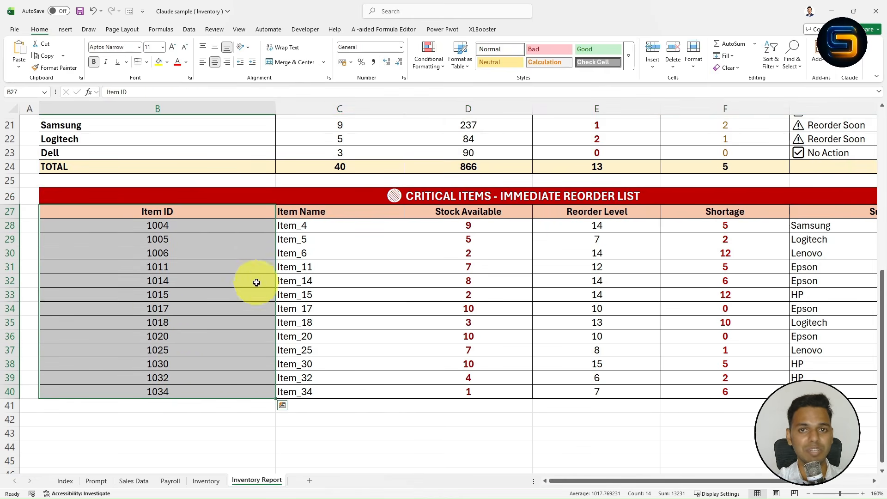
left_click_drag(331, 212, 341, 392)
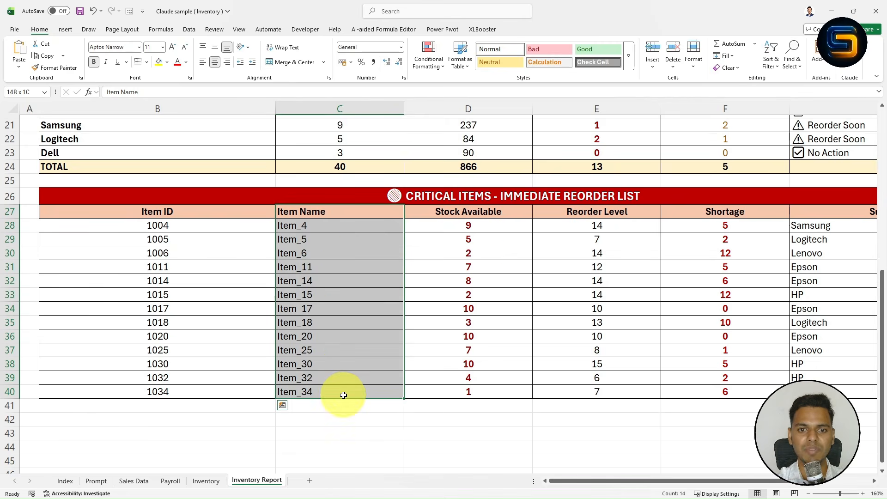
left_click_drag(489, 211, 478, 392)
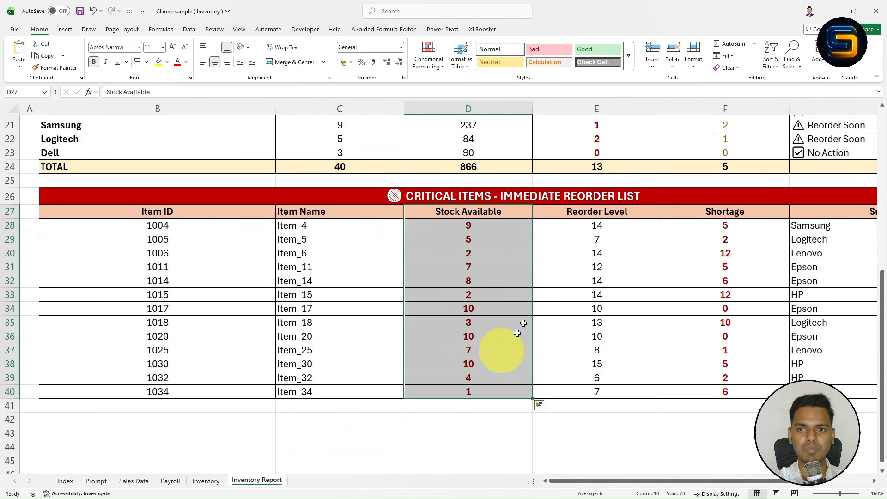
left_click_drag(595, 211, 584, 392)
Step: Inspect the formula behind the Stock Available value of Item_5 in the Critical Items list, leaving it unedited
left_click(466, 244)
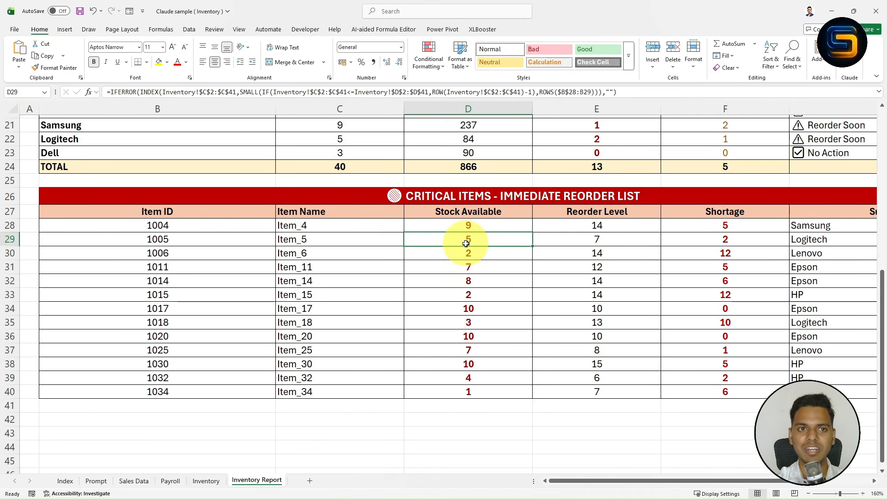
key("ctrl+shift+plus")
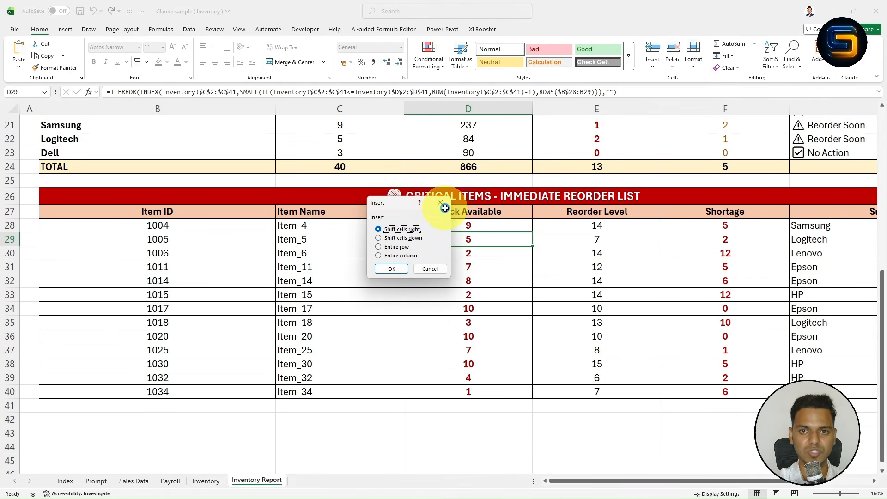
left_click(440, 203)
double_click(467, 239)
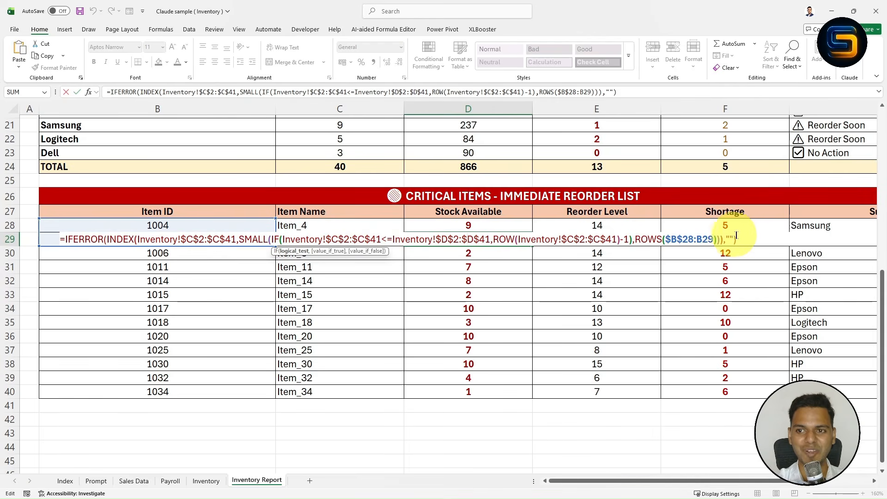
key("Return")
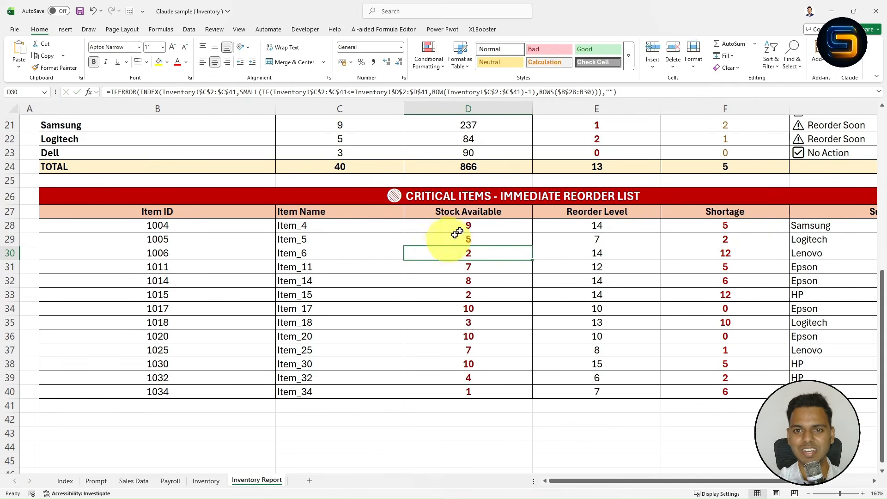
Step: Compare the Stock Available, Reorder Level, Shortage and Supplier columns of the Critical Items list, checking a Shortage formula
left_click_drag(464, 211, 465, 359)
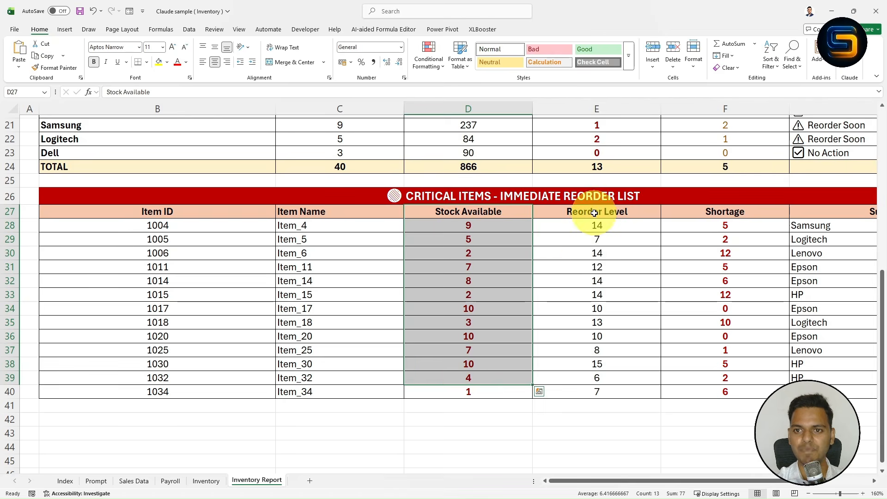
left_click_drag(597, 218, 597, 393)
left_click_drag(728, 211, 721, 391)
left_click(738, 278)
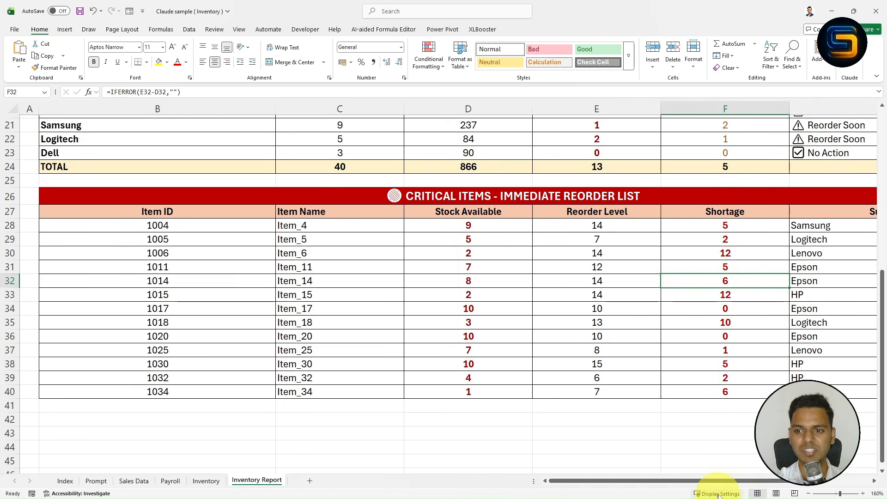
left_click_drag(711, 483, 781, 482)
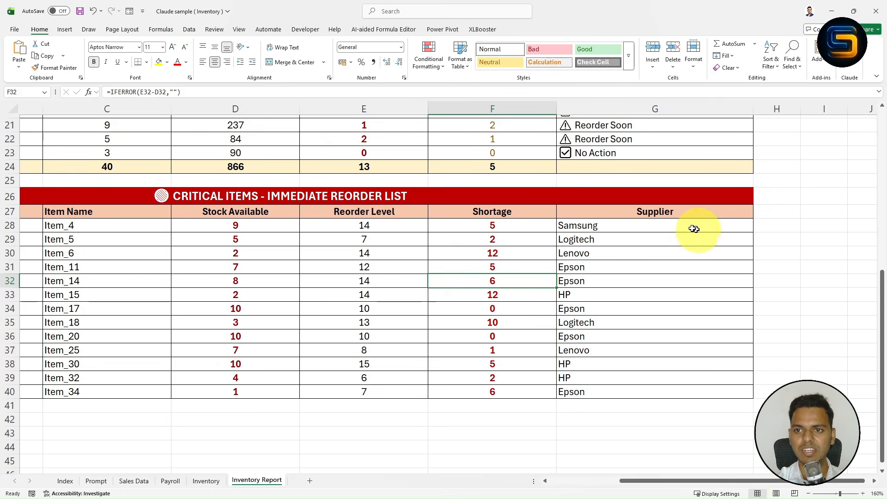
left_click_drag(660, 212, 660, 389)
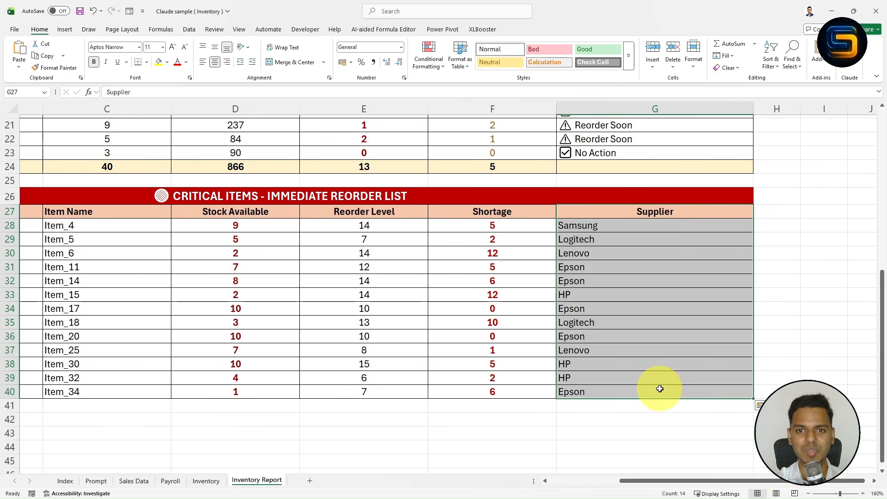
Step: Look back over the inventory report from the Critical Items list up to the report title and Key Metrics table
left_click_drag(647, 481, 566, 479)
scroll(489, 277, "up", 4)
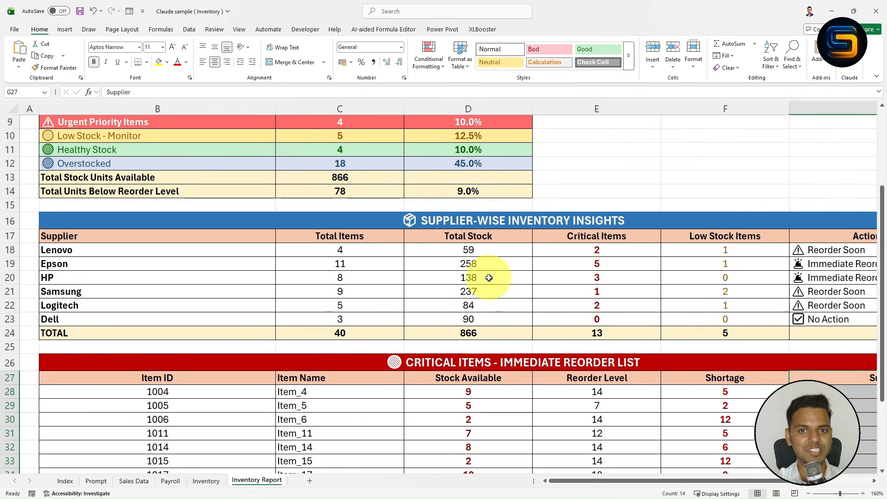
scroll(489, 277, "up", 3)
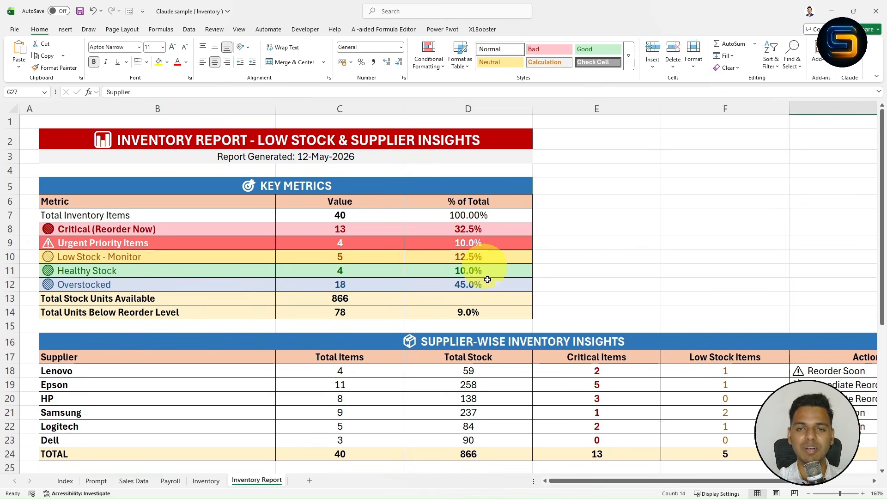